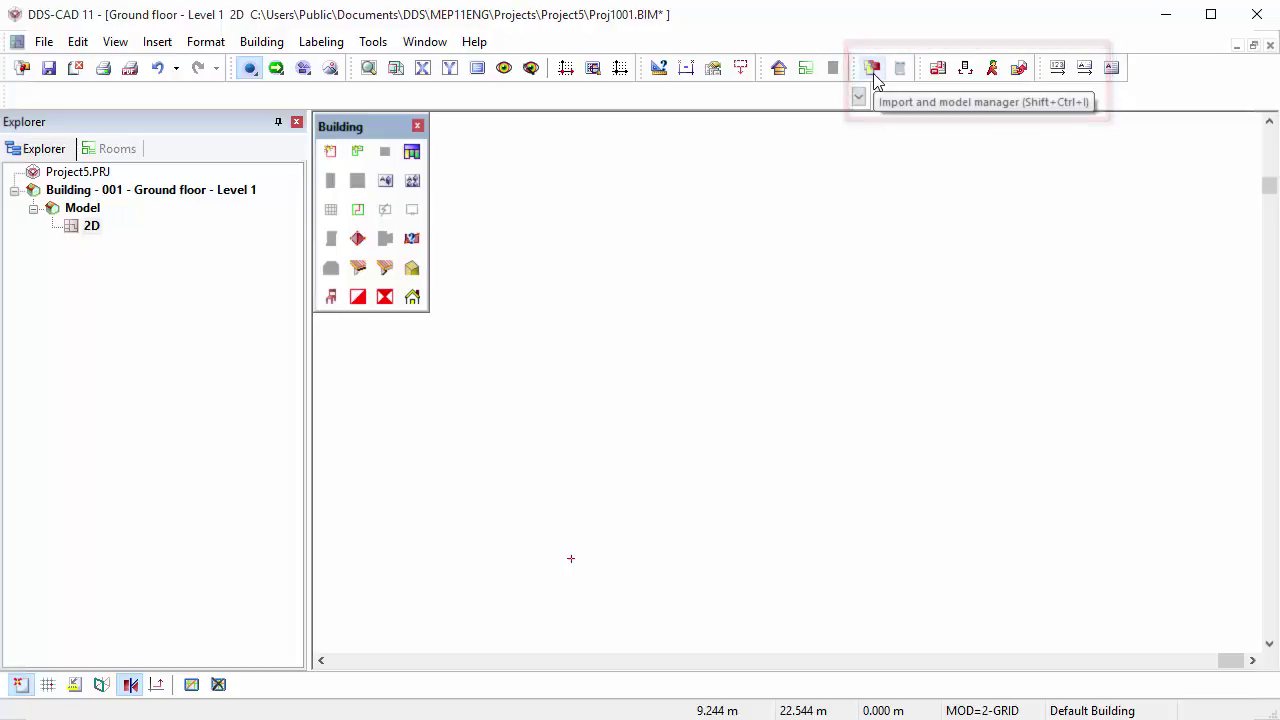
- Import the drawing ARQ 720 SD 914 01 06 DIV R00_FF_R0.DWG from the Project5 folder and open it in a new window
{"action": "left_click", "coordinate": [872, 70]}
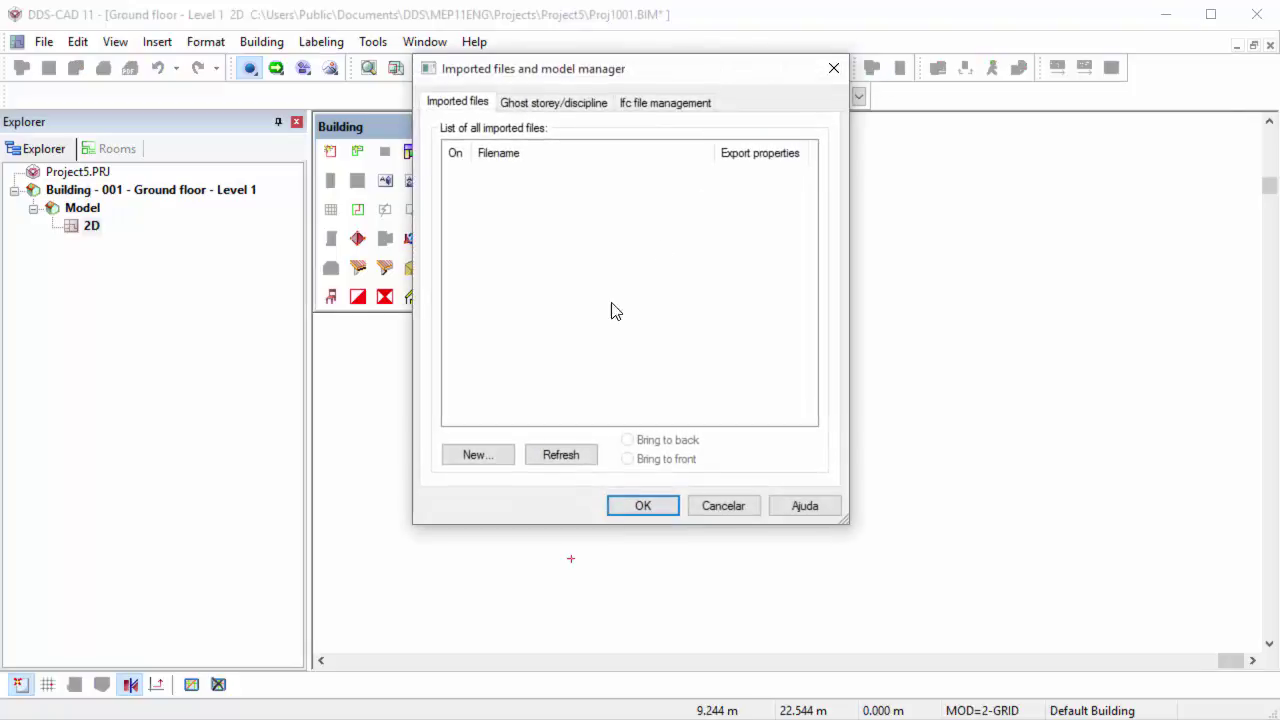
{"action": "left_click", "coordinate": [478, 455]}
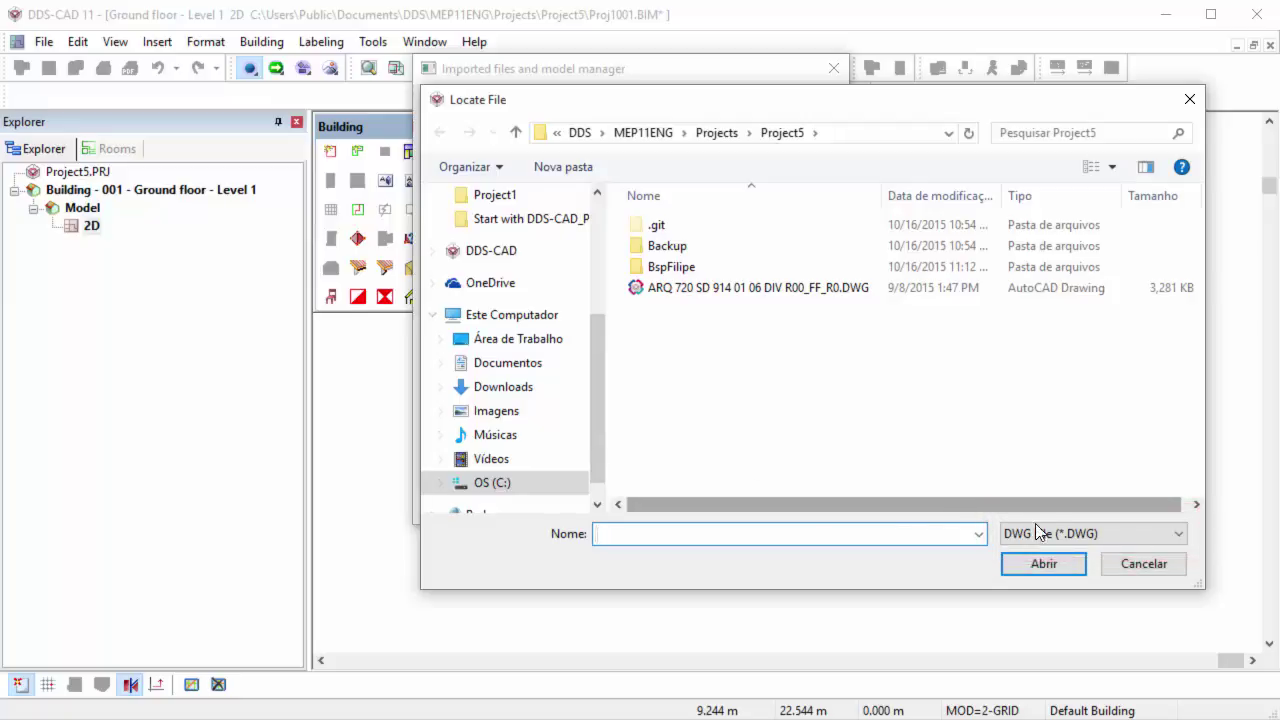
{"action": "left_click", "coordinate": [1136, 537]}
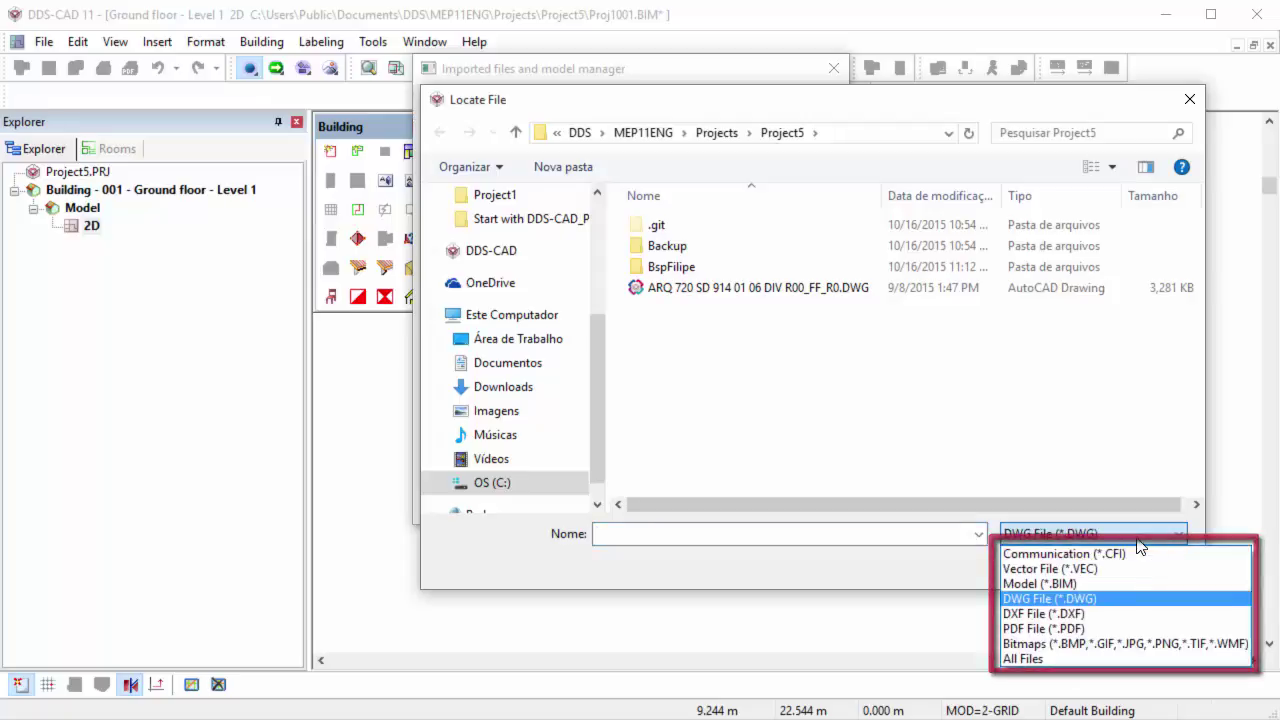
{"action": "left_click", "coordinate": [1137, 538]}
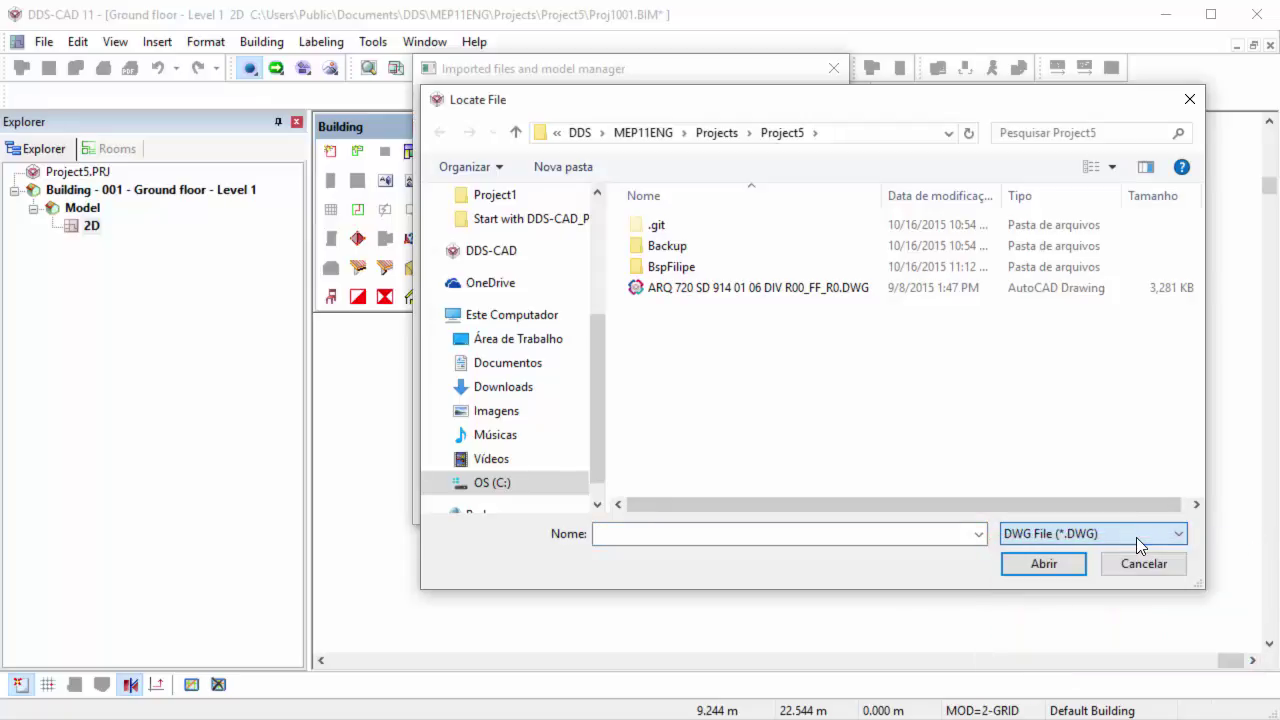
{"action": "left_click", "coordinate": [829, 290]}
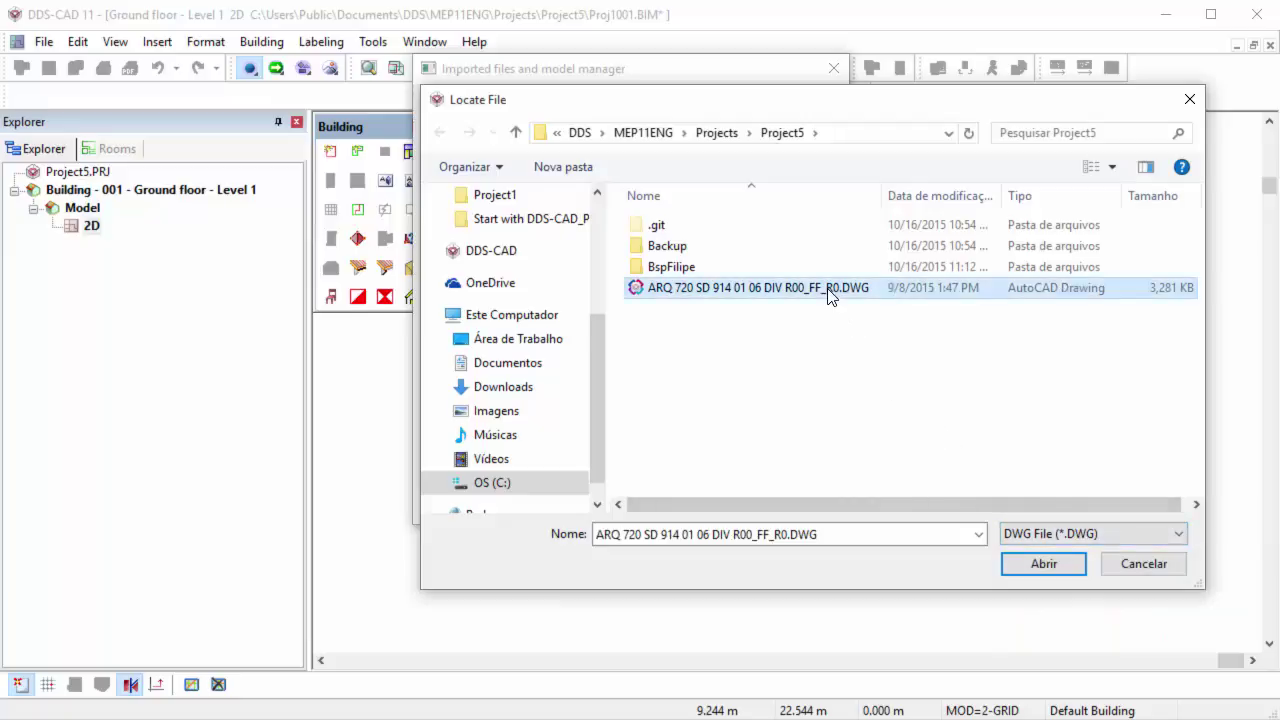
{"action": "left_click", "coordinate": [1009, 563]}
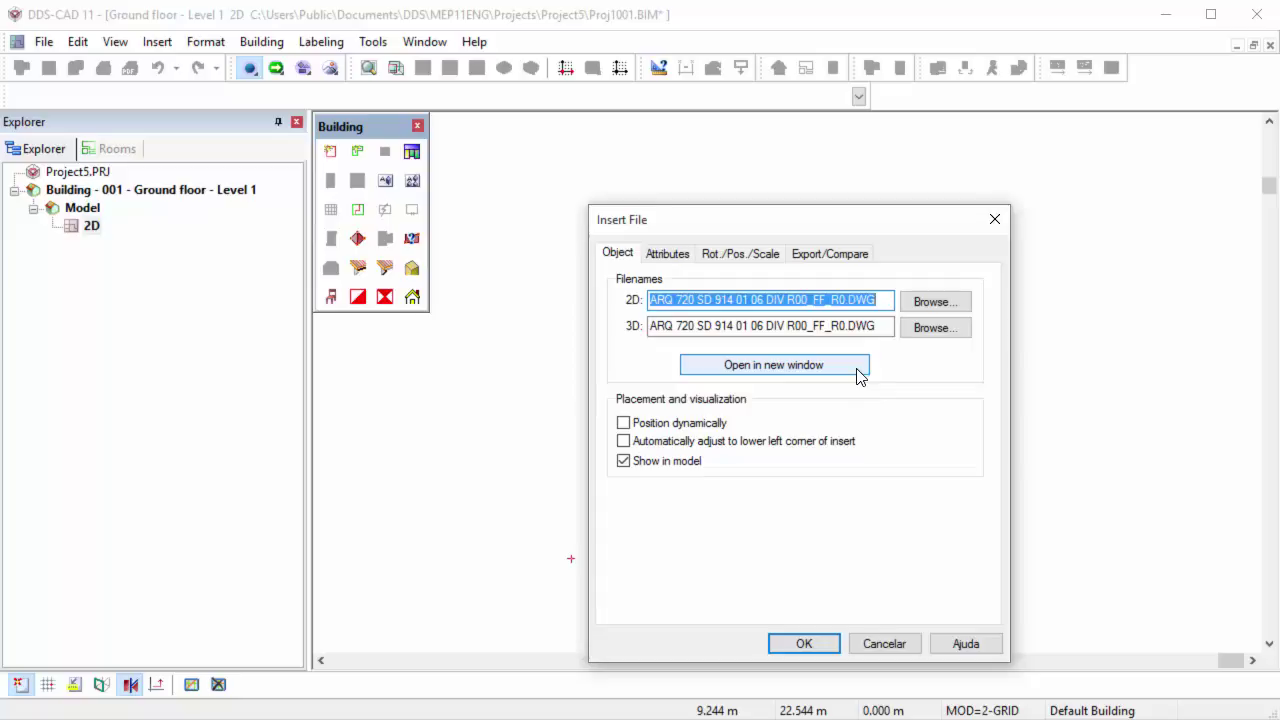
{"action": "left_click", "coordinate": [857, 372]}
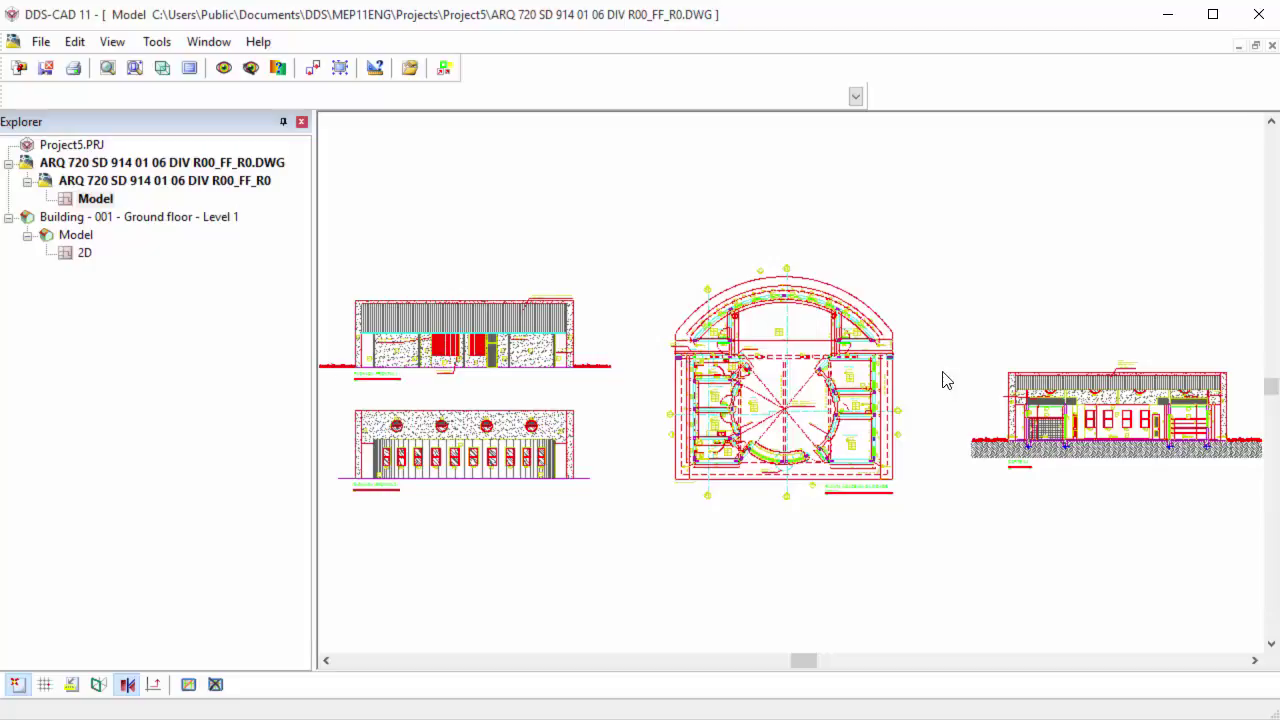
- Delete the building section and the two elevations on either side of the floor plan from the DWG drawing
{"action": "left_click", "coordinate": [1026, 384]}
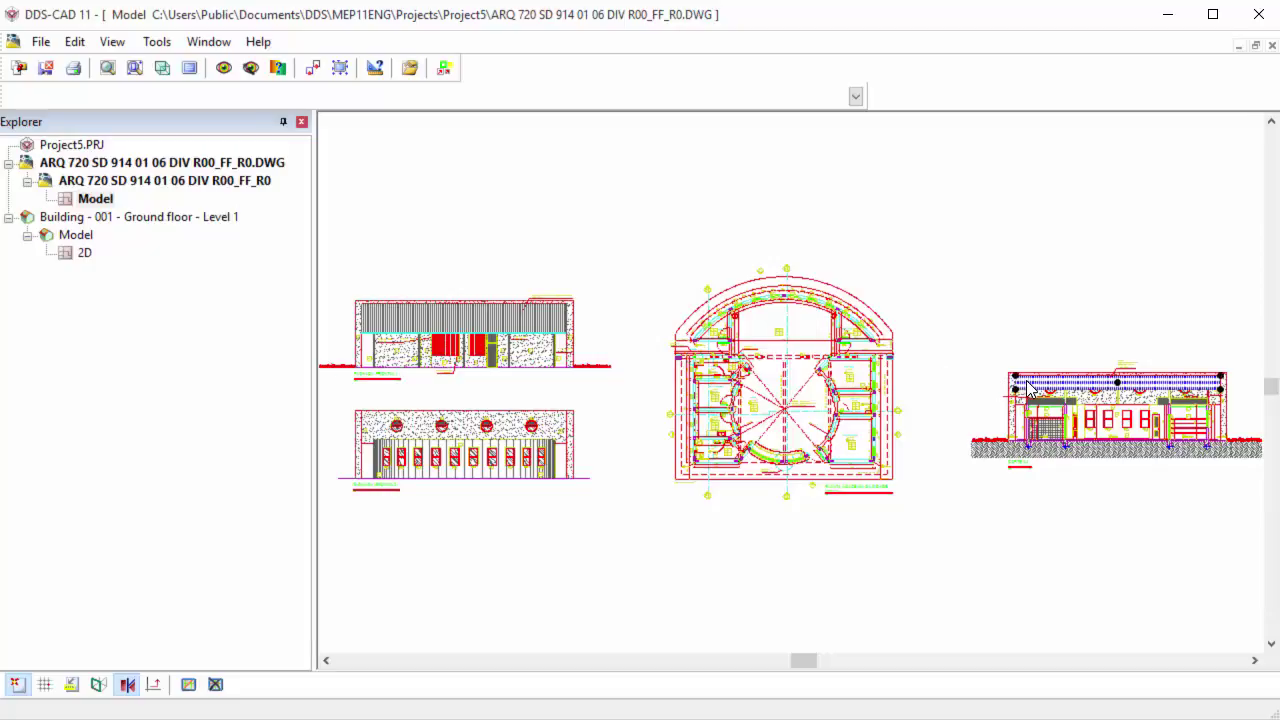
{"action": "key", "text": "Delete"}
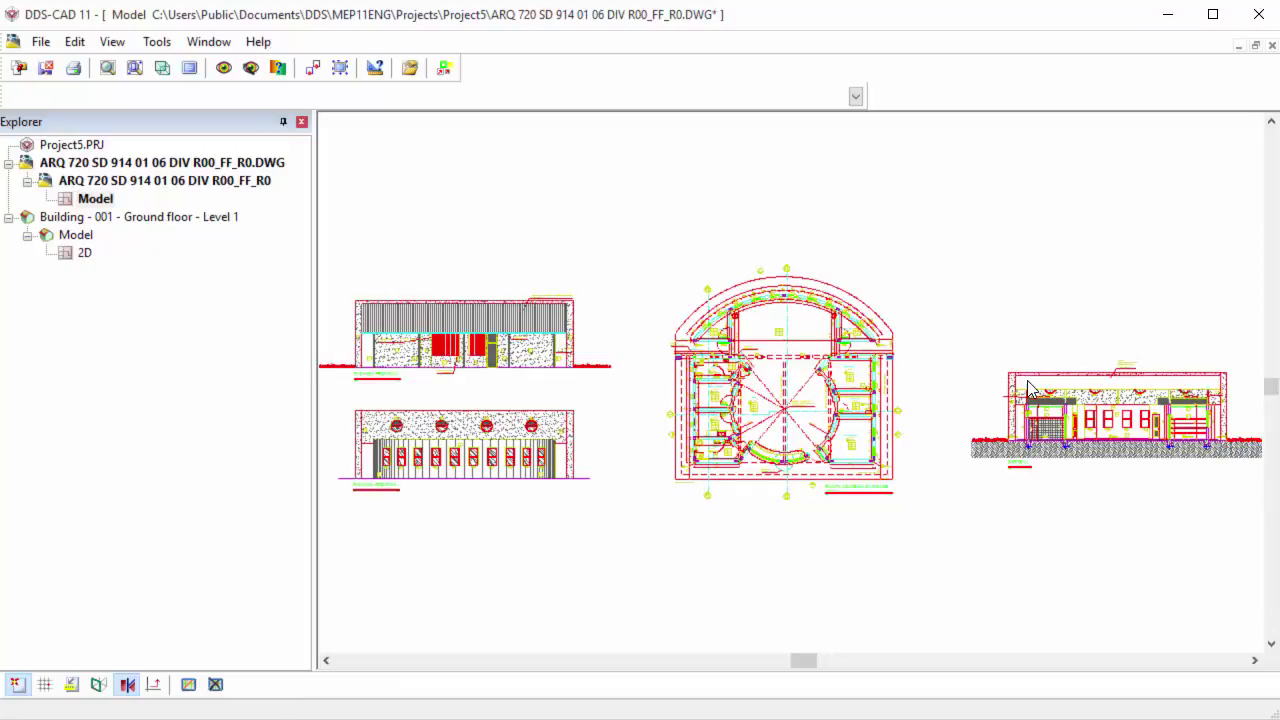
{"action": "scroll", "coordinate": [1030, 388], "scroll_direction": "down", "scroll_amount": 2}
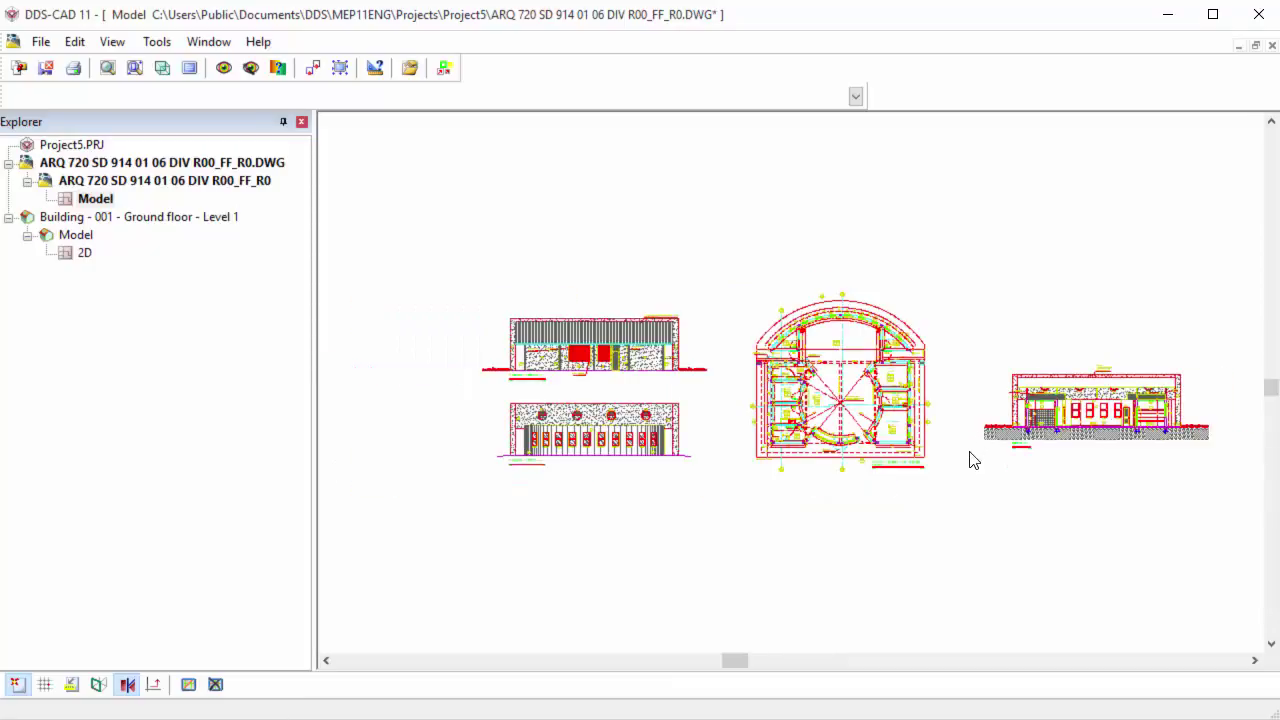
{"action": "left_click_drag", "start_coordinate": [966, 463], "coordinate": [1226, 303]}
{"action": "key", "text": "Delete"}
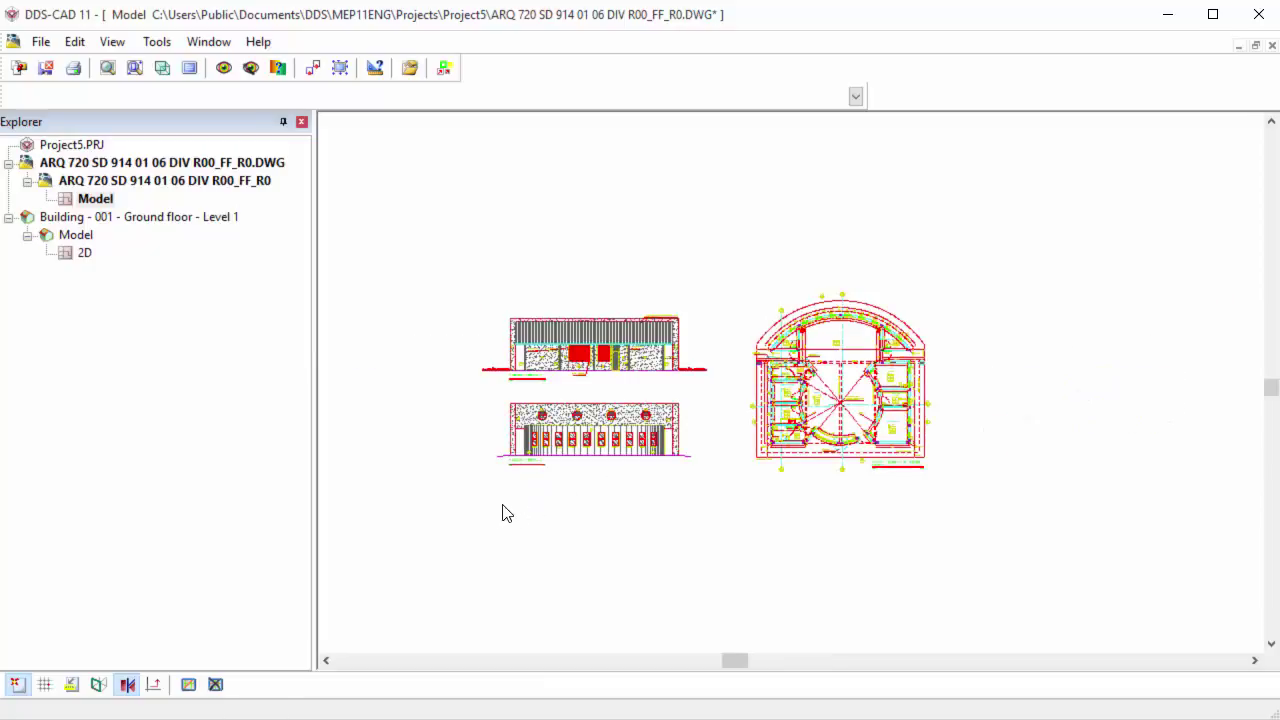
{"action": "left_click_drag", "start_coordinate": [439, 522], "coordinate": [741, 290]}
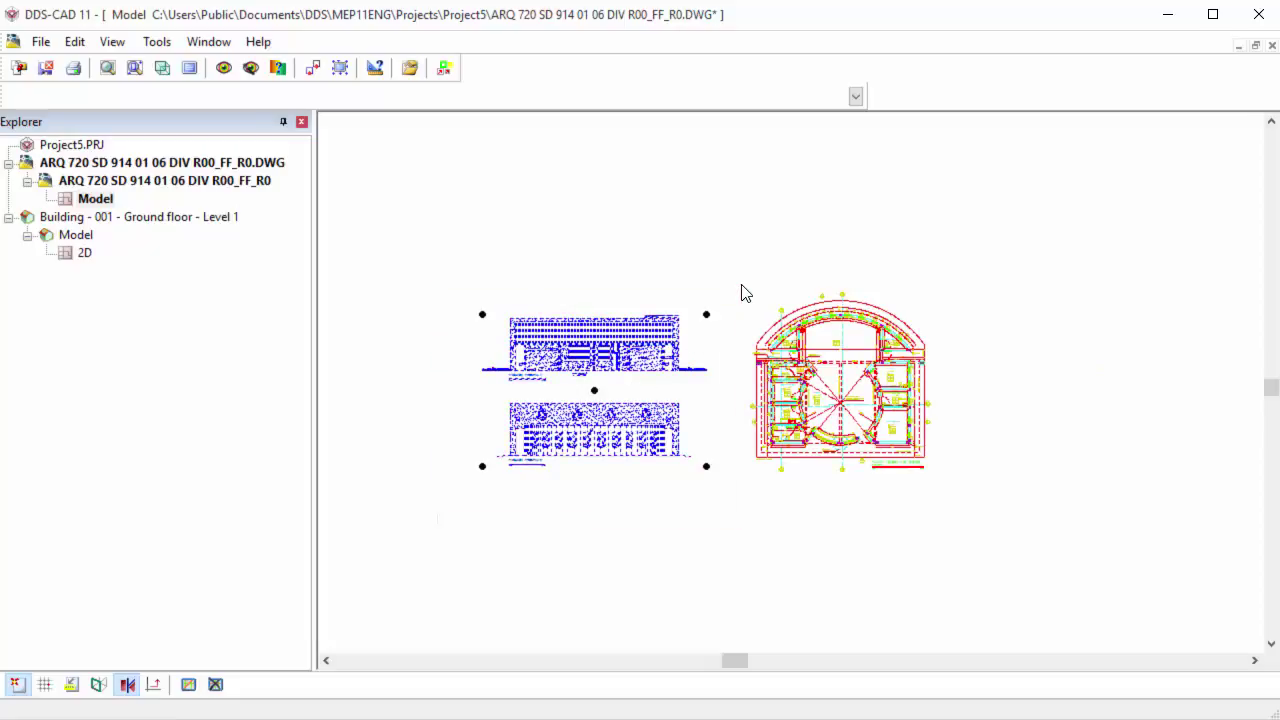
{"action": "key", "text": "Delete"}
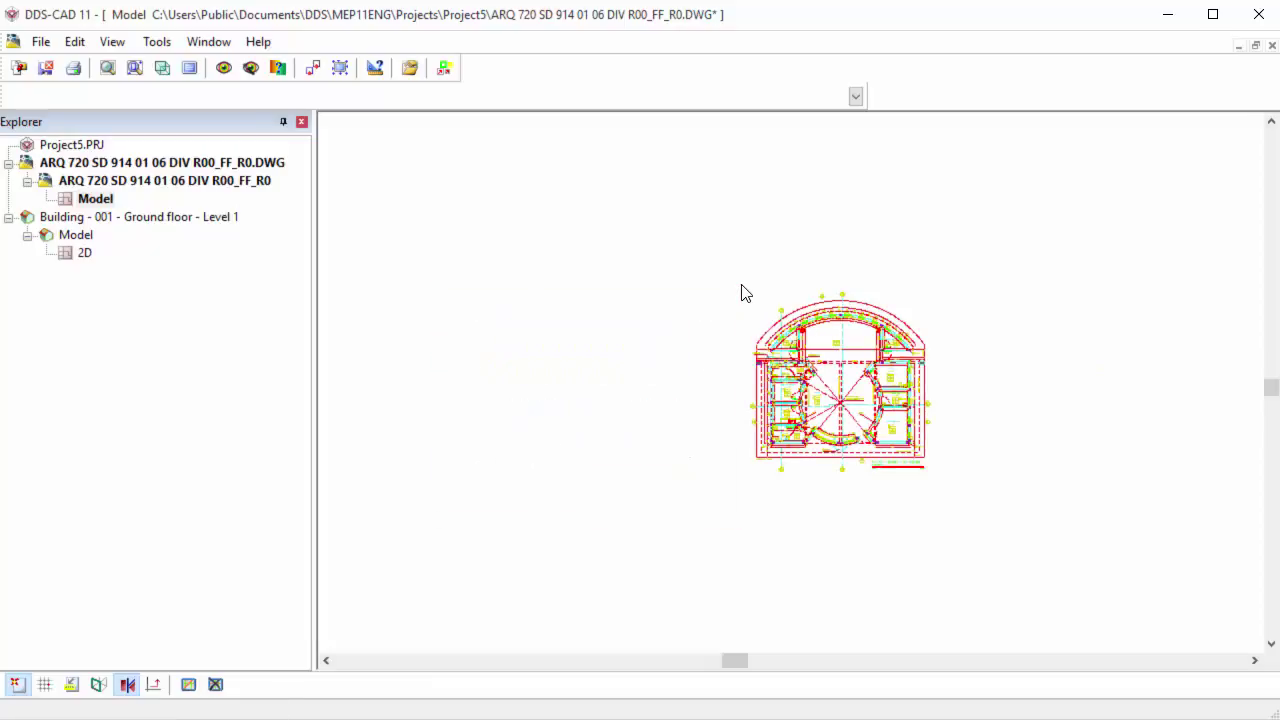
- Set the drawing origin at the lower-left outer corner of the floor plan, accepting the indicated coordinates
{"action": "left_click", "coordinate": [107, 68]}
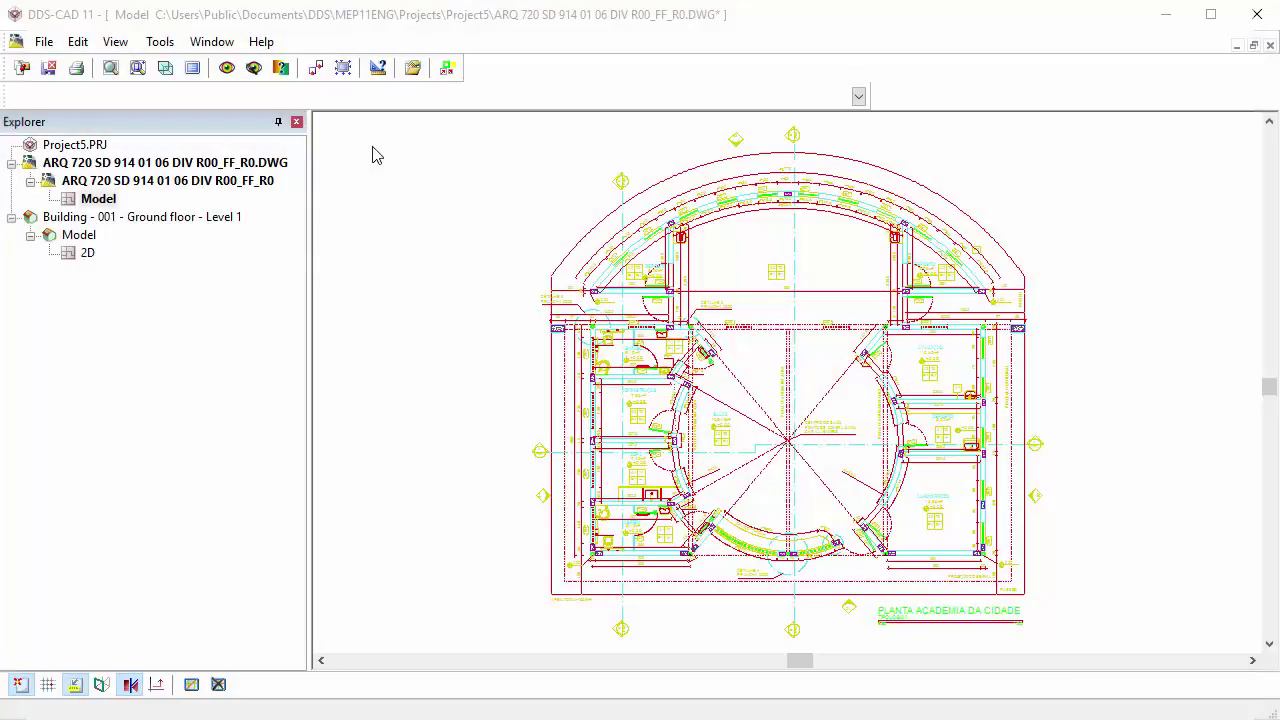
{"action": "left_click", "coordinate": [317, 68]}
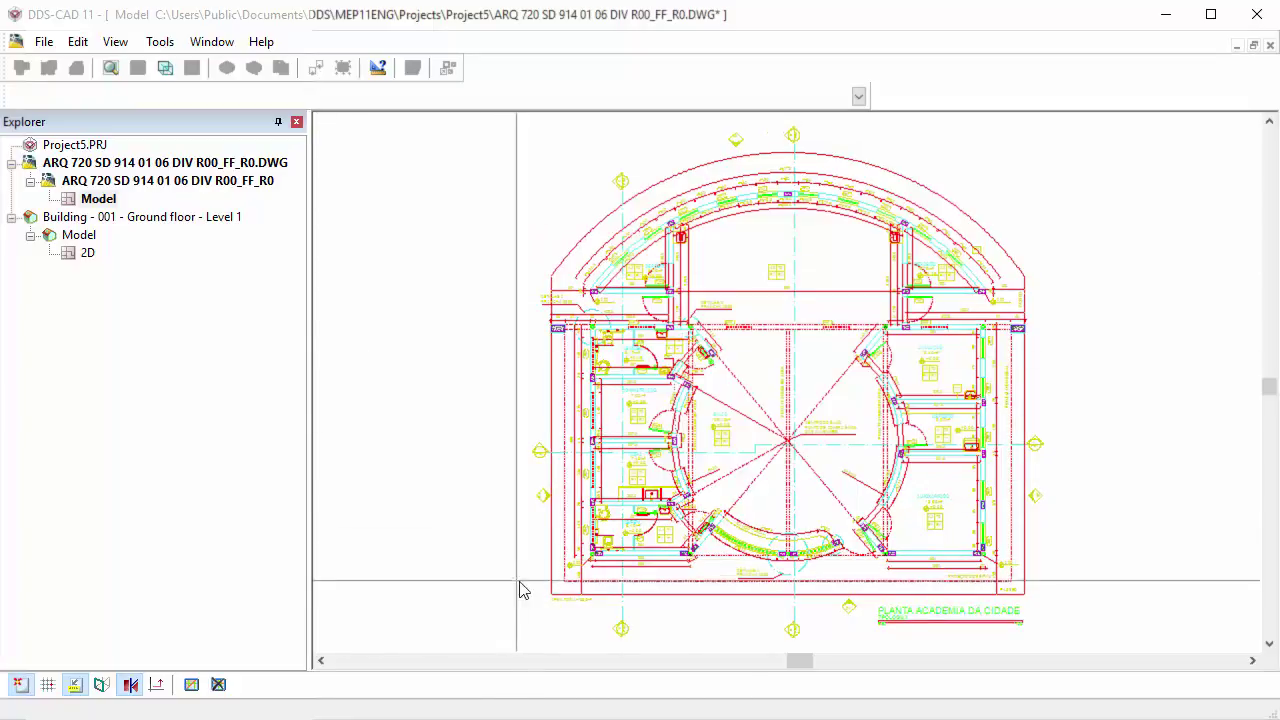
{"action": "left_click", "coordinate": [549, 596]}
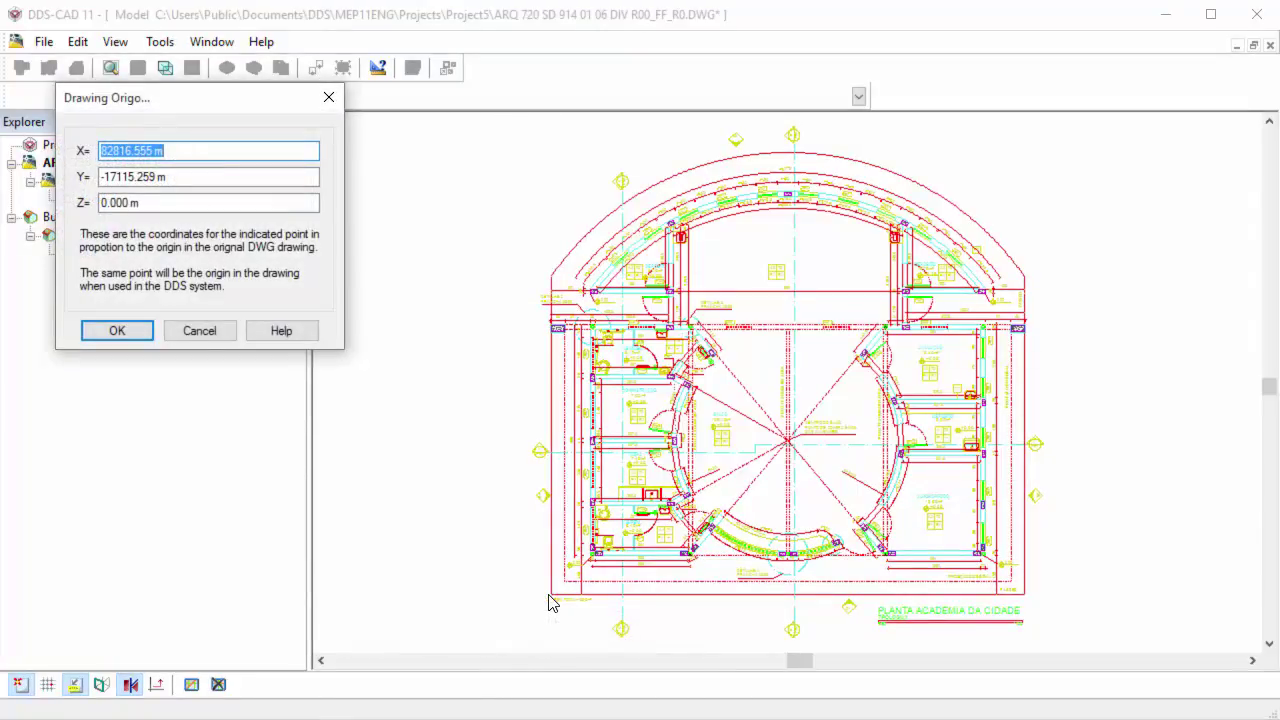
{"action": "left_click", "coordinate": [150, 334]}
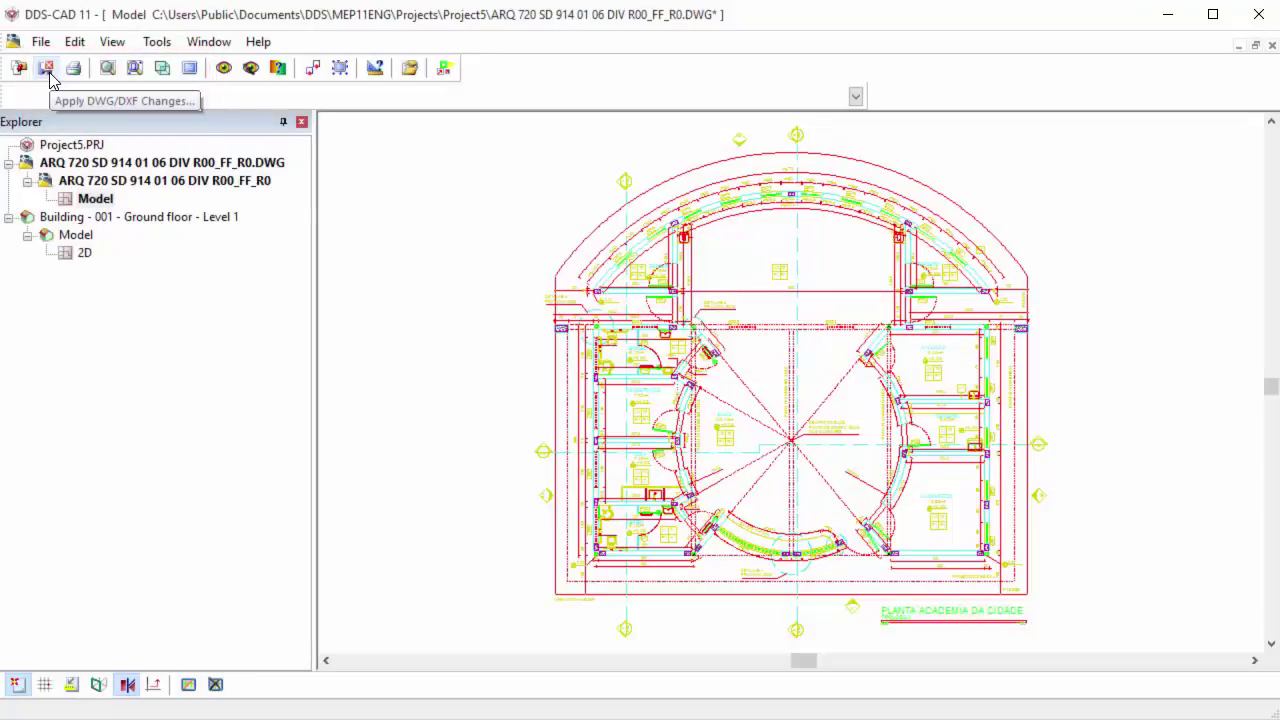
- Save the changes in a new DWG file named ARQ 720 SD 914 01 06 DIV R00_FF_R1 and insert that file into the model
{"action": "left_click", "coordinate": [47, 70]}
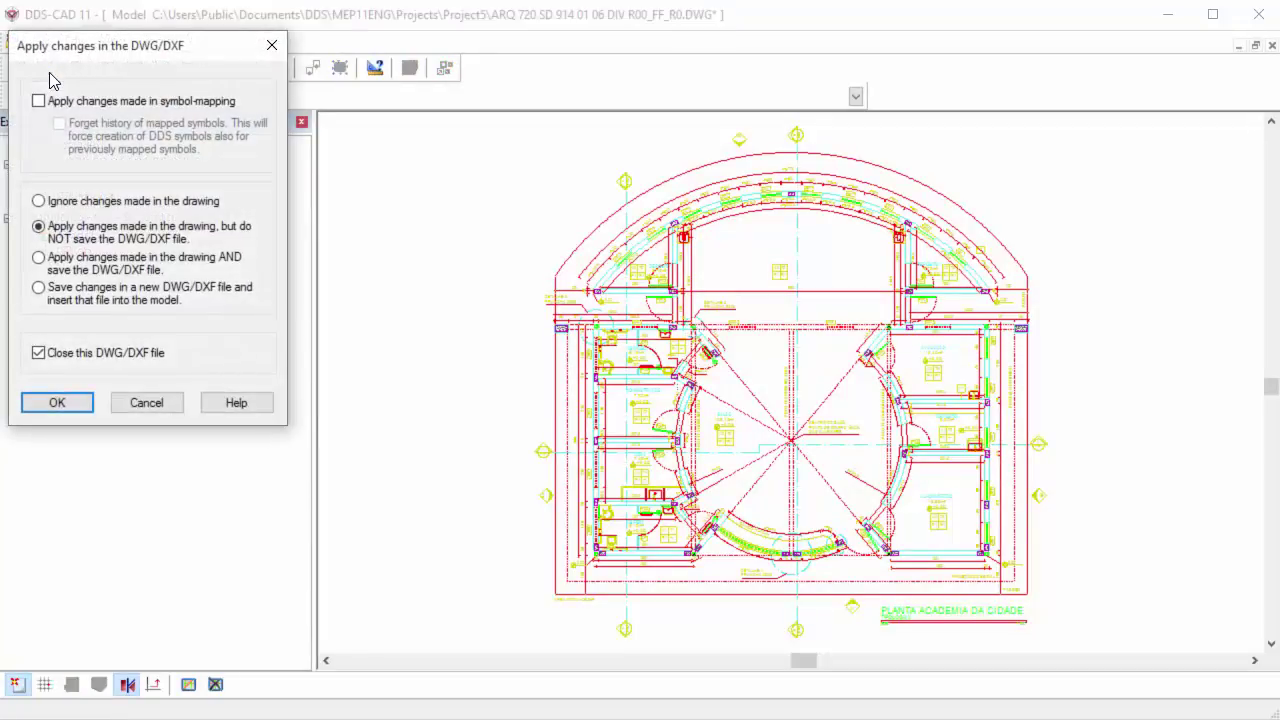
{"action": "left_click", "coordinate": [39, 288]}
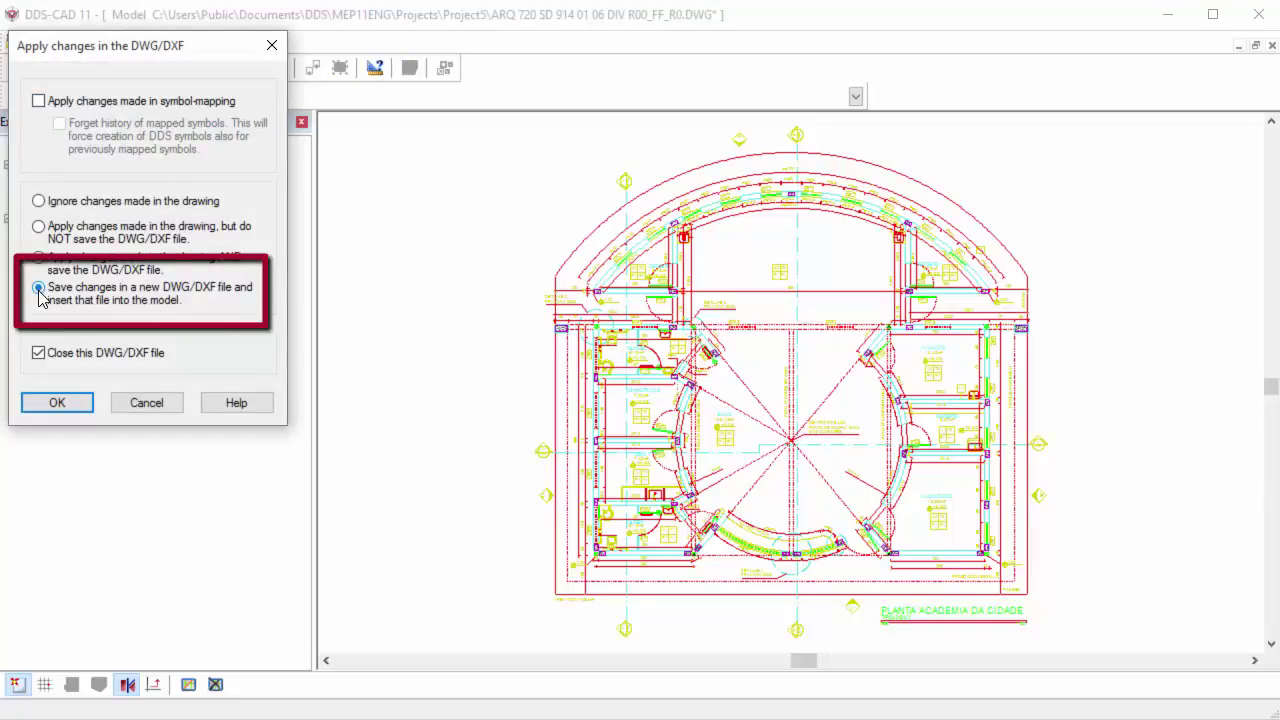
{"action": "left_click", "coordinate": [80, 408]}
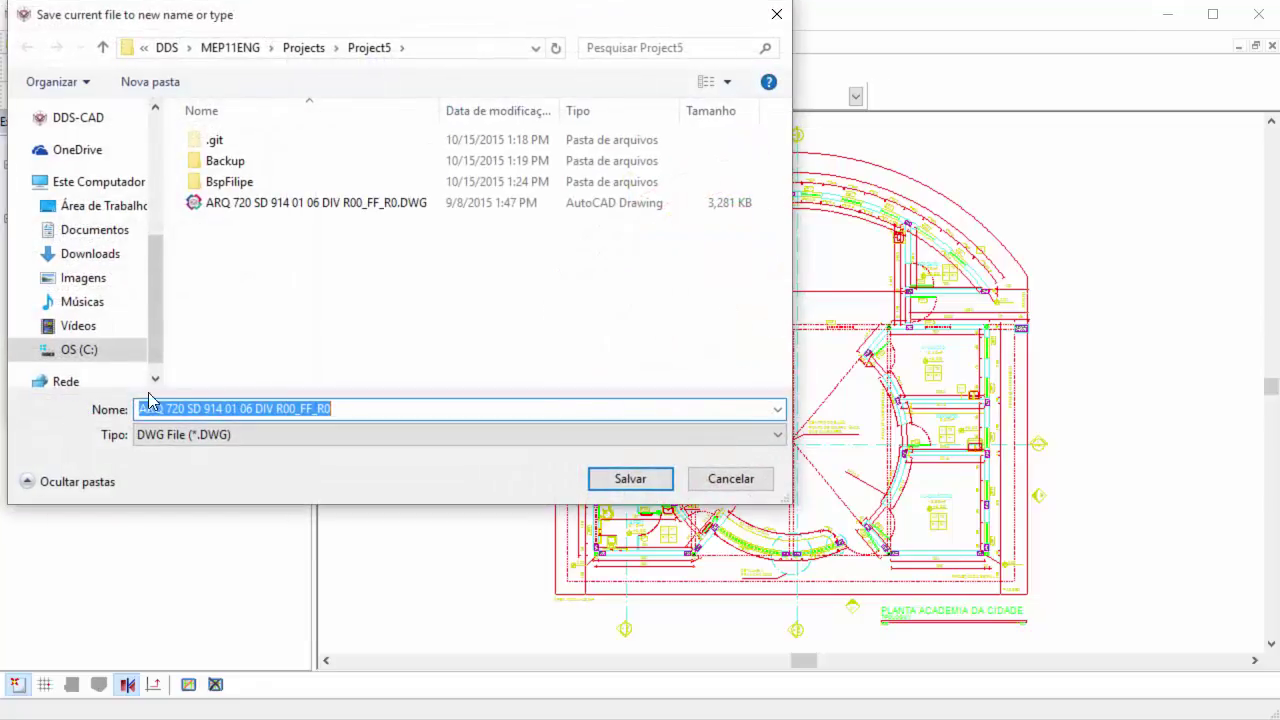
{"action": "left_click", "coordinate": [344, 408]}
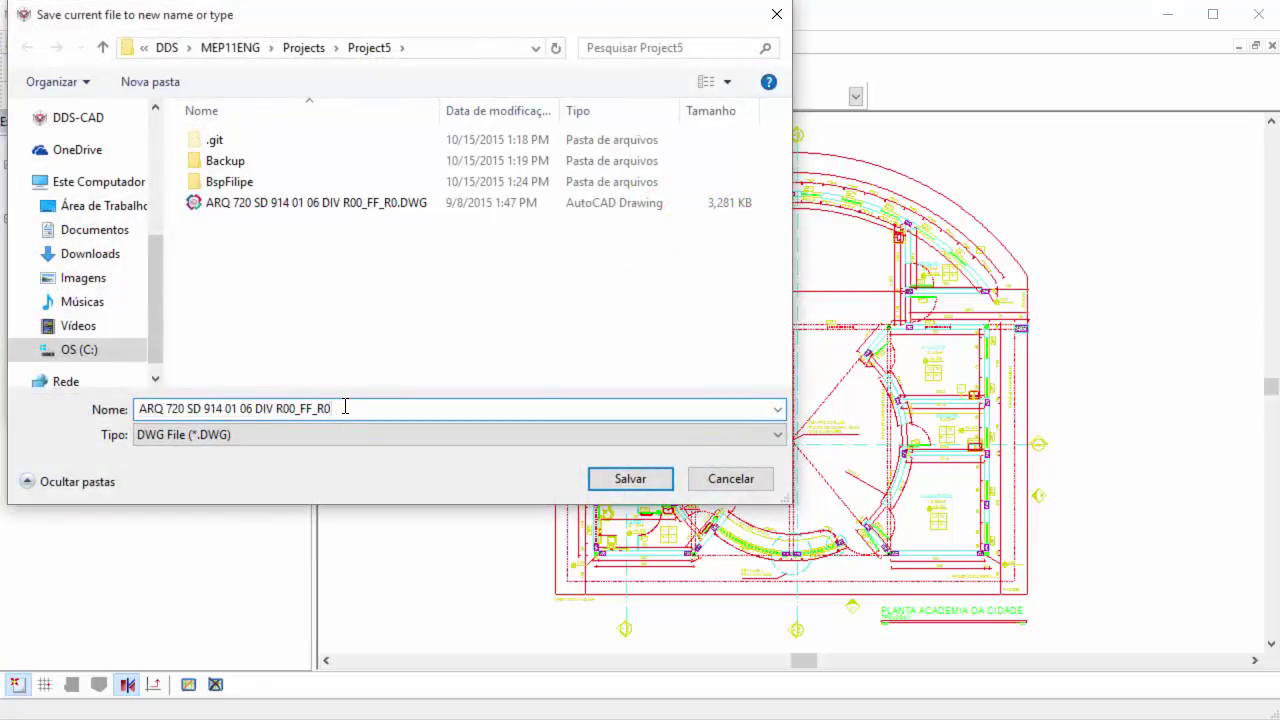
{"action": "key", "text": "BackSpace"}
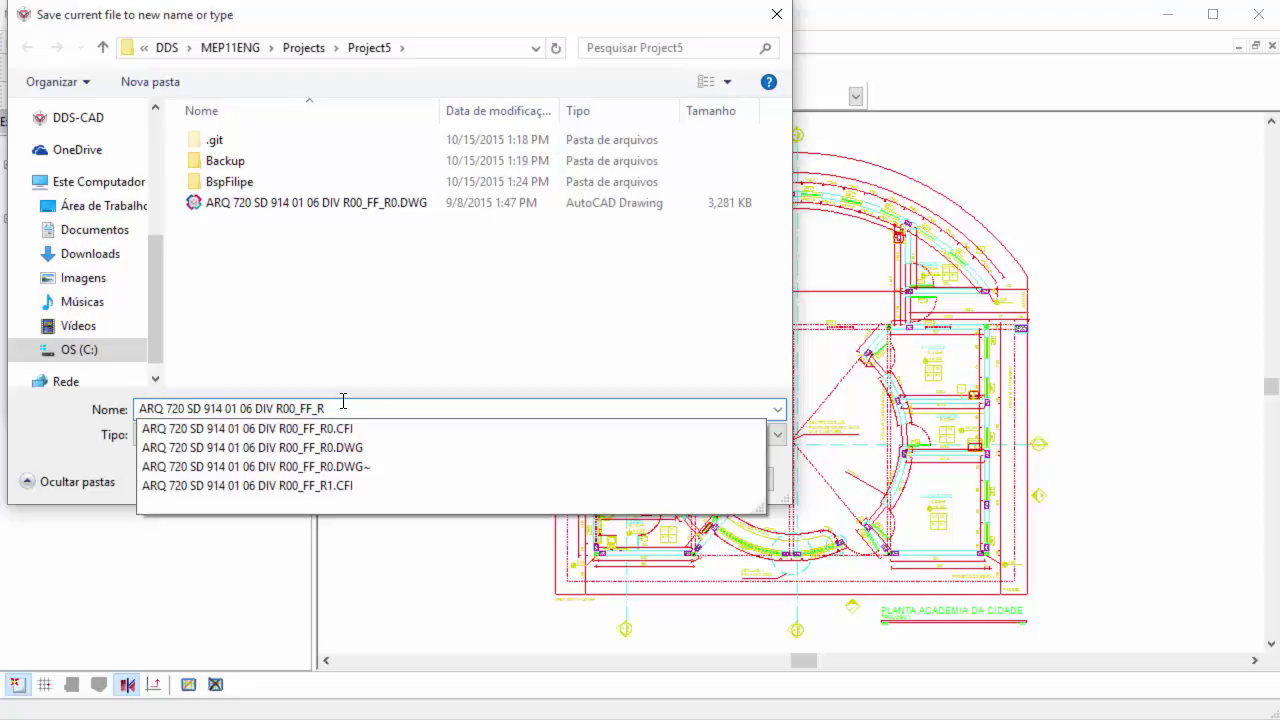
{"action": "type", "text": "1"}
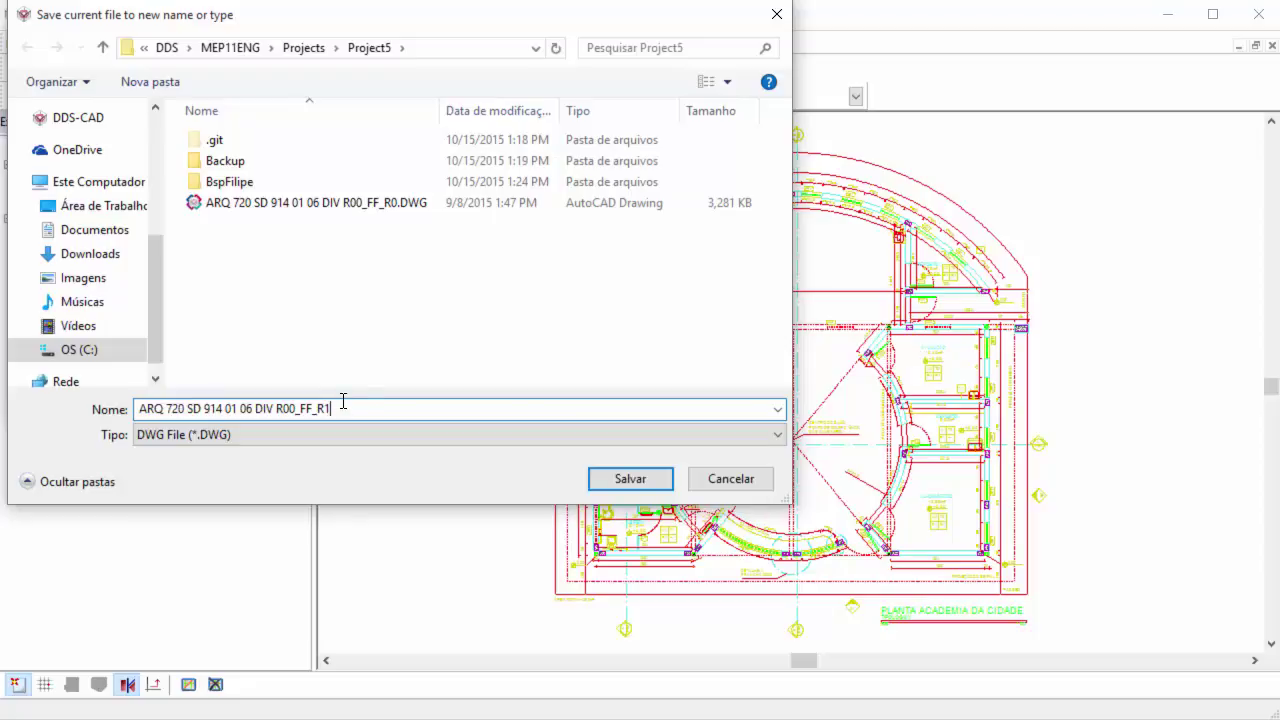
{"action": "left_click", "coordinate": [608, 487]}
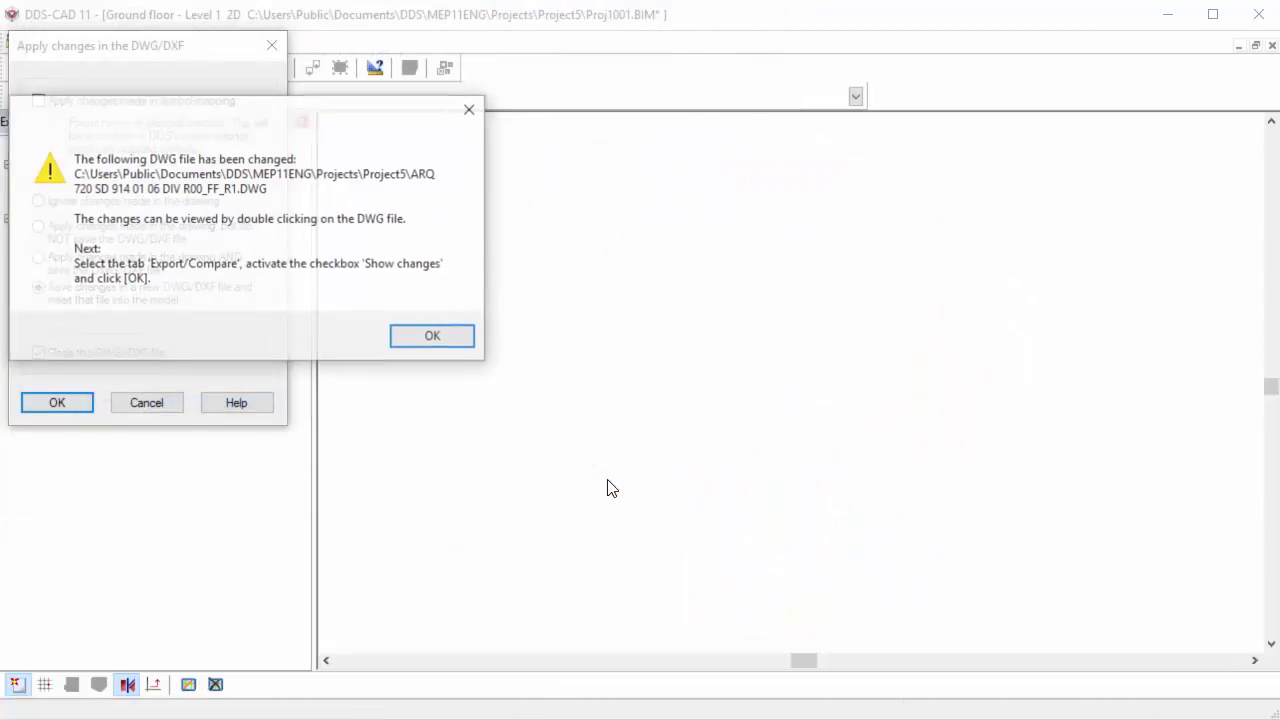
{"action": "left_click", "coordinate": [469, 343]}
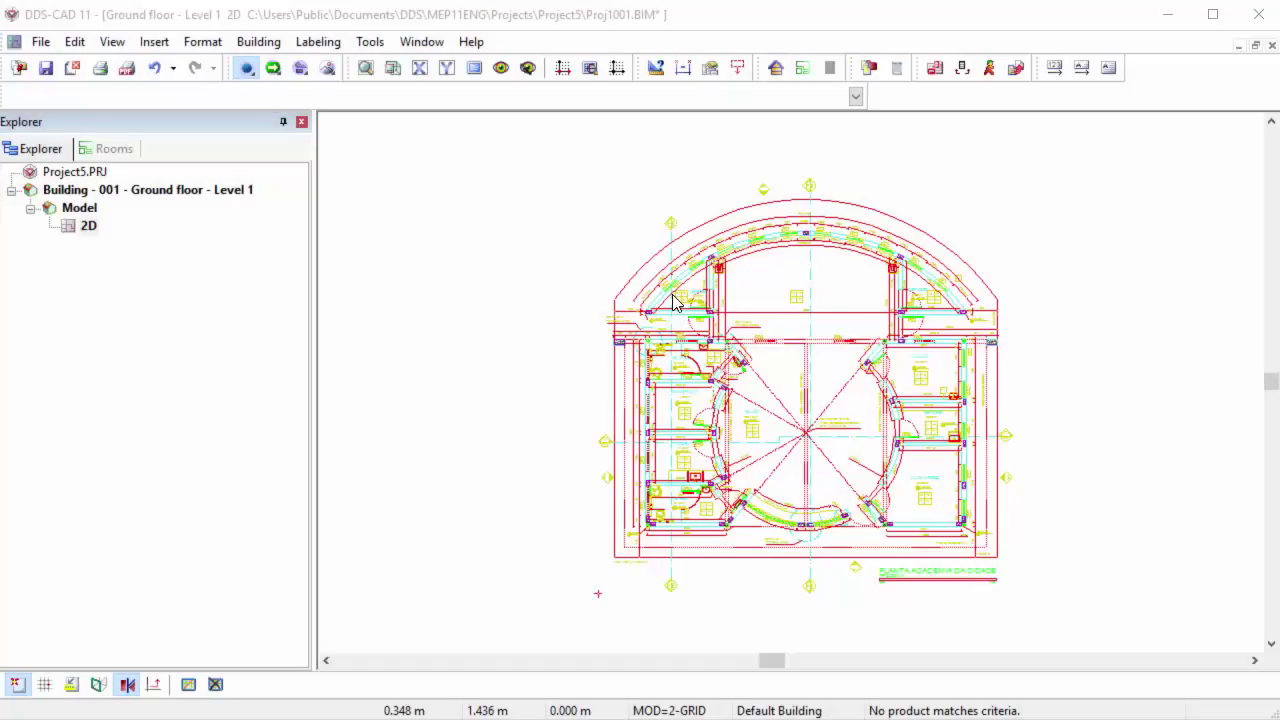
- Measure the length of the P04 door leaf between its two upper endpoints
{"action": "left_click_drag", "start_coordinate": [675, 303], "coordinate": [752, 340]}
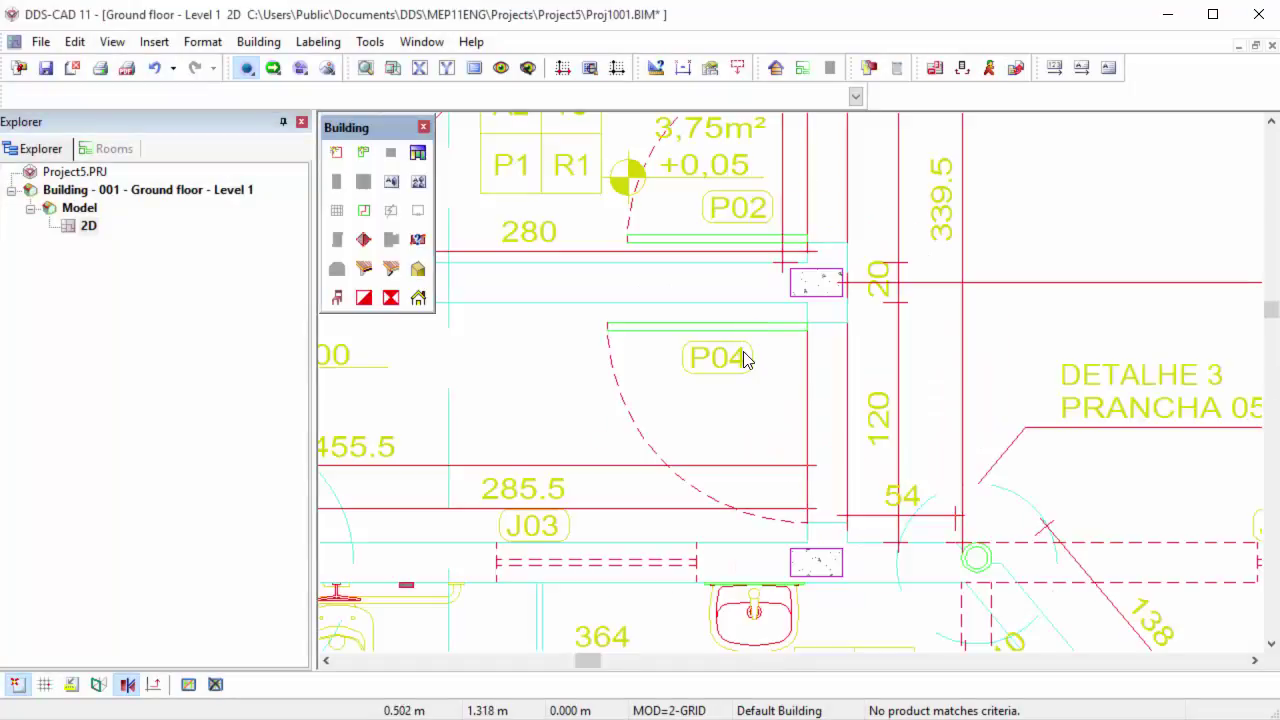
{"action": "left_click", "coordinate": [656, 68]}
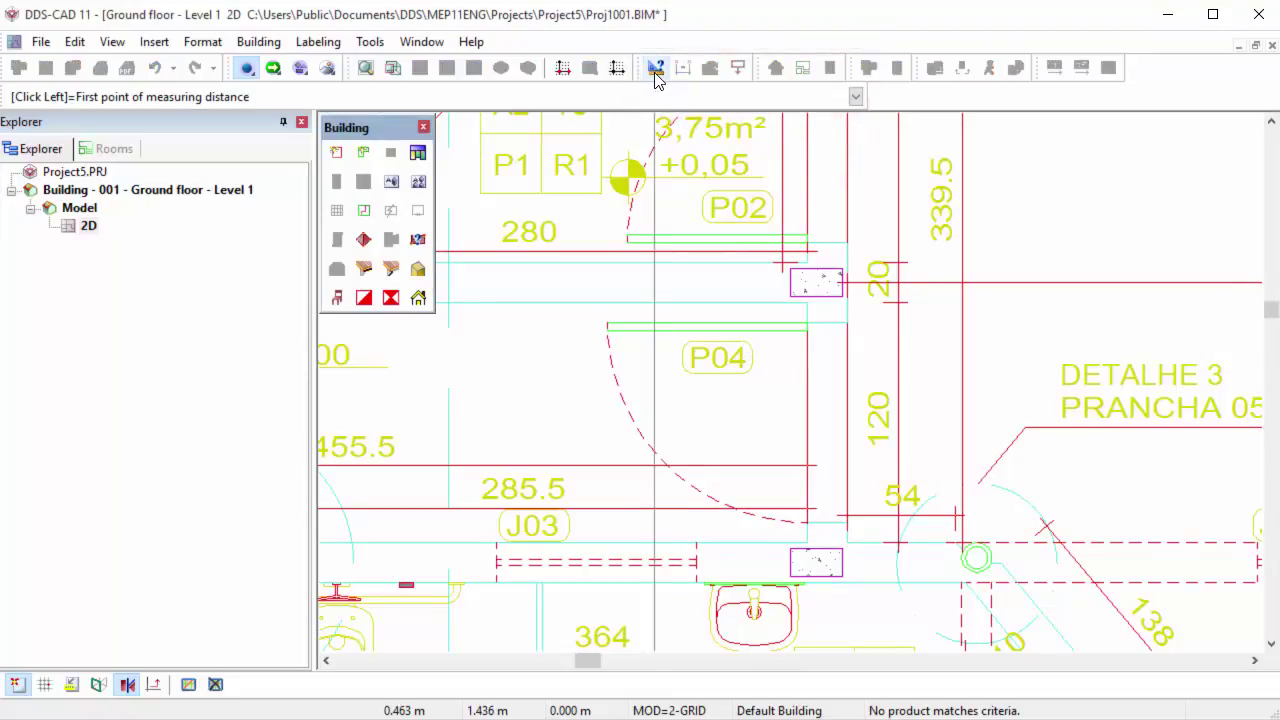
{"action": "left_click", "coordinate": [607, 324]}
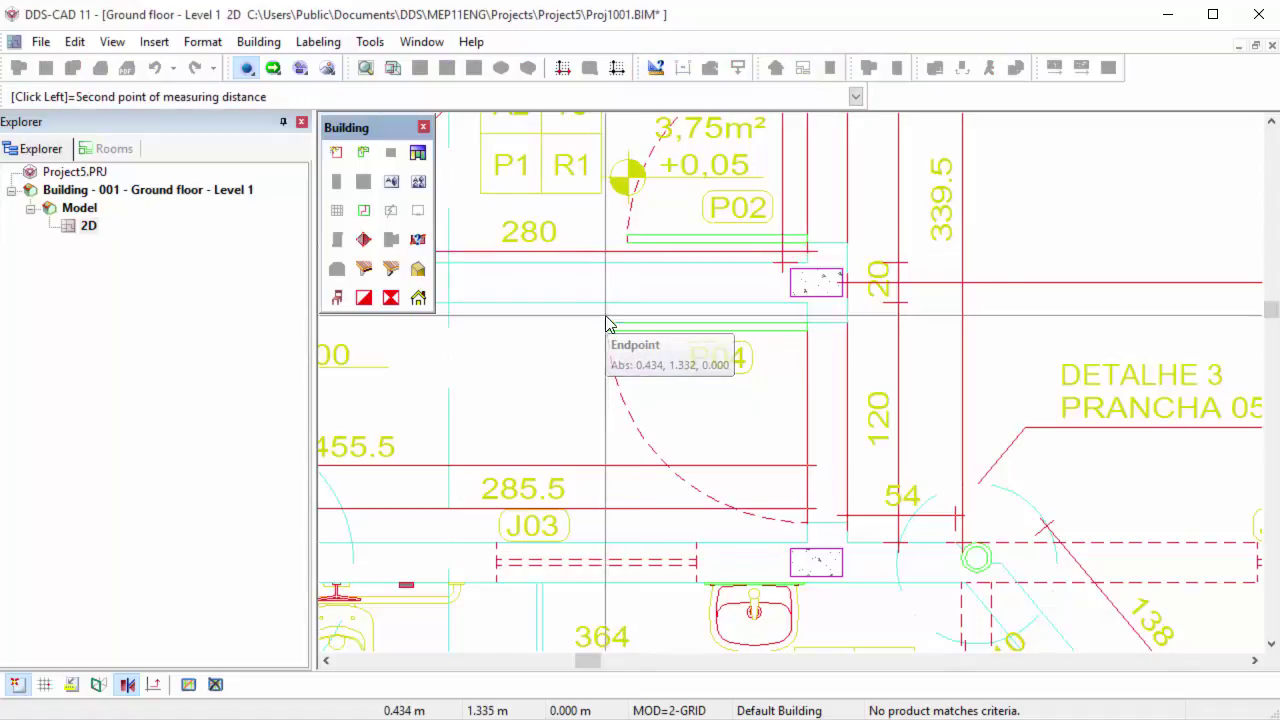
{"action": "left_click", "coordinate": [815, 324]}
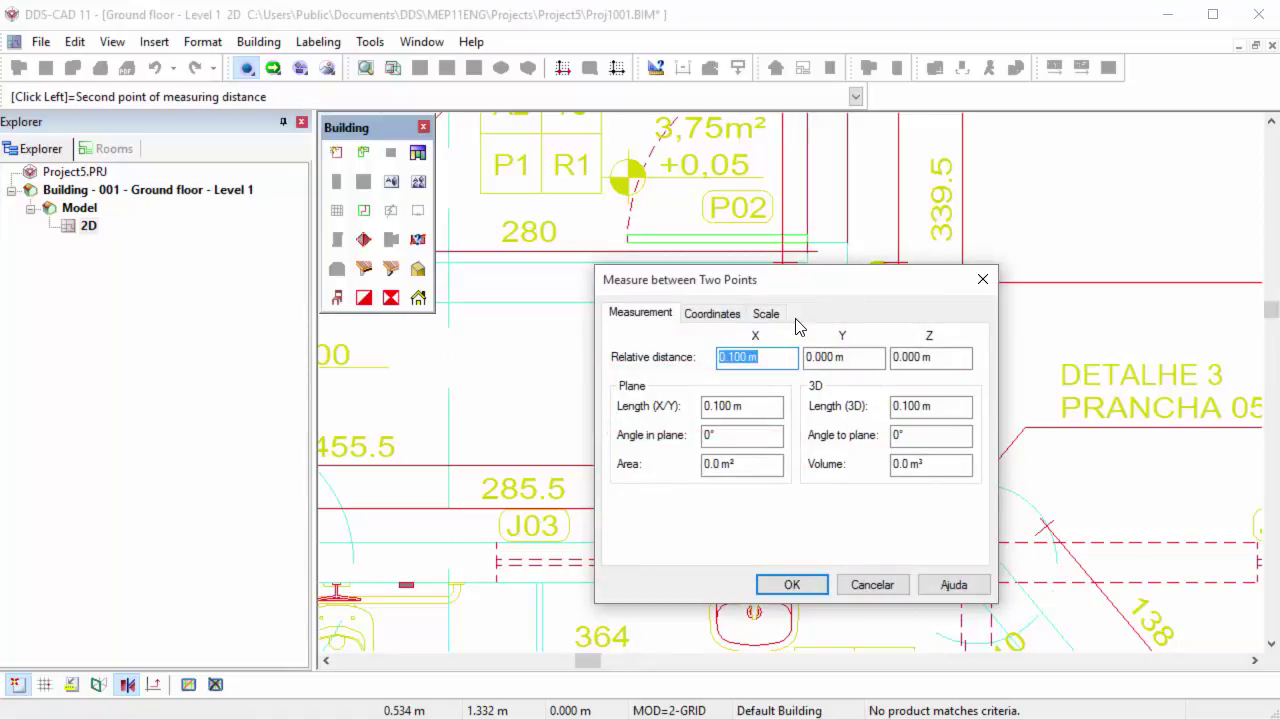
- Set the real world length of the measured door leaf to 1 m and apply the resulting scale to the imported drawing
{"action": "left_click", "coordinate": [778, 316]}
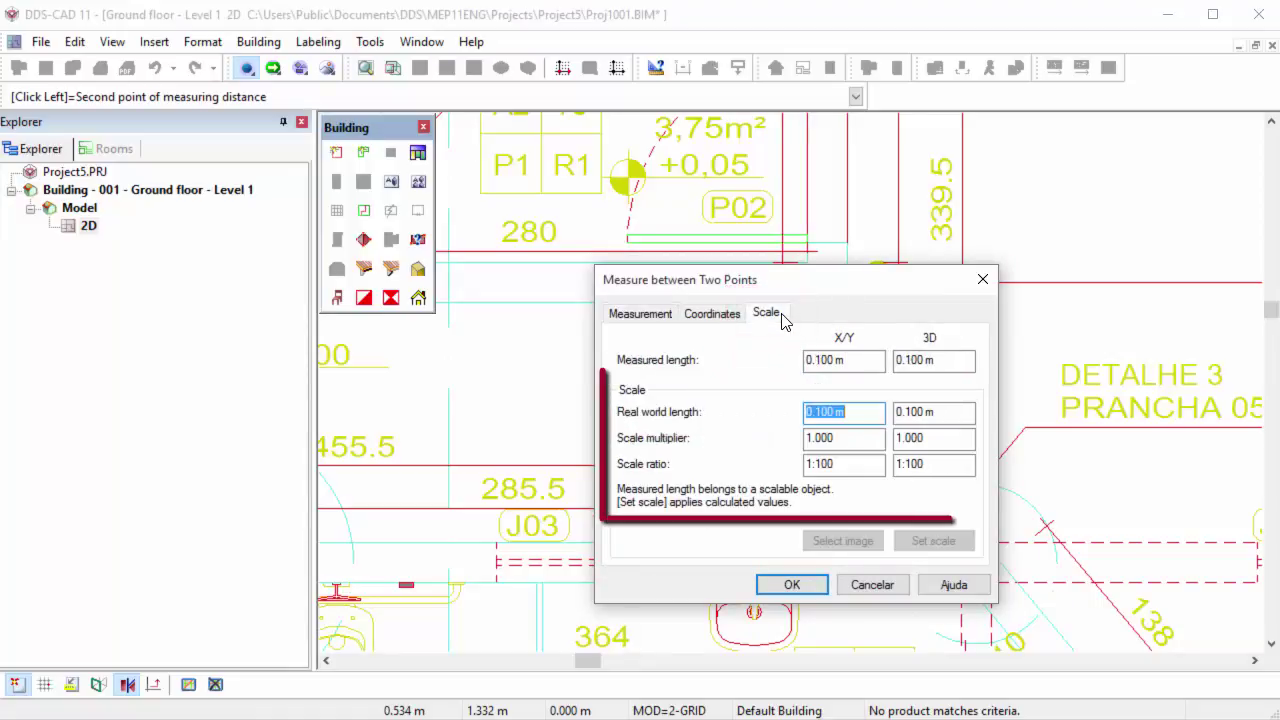
{"action": "type", "text": "1"}
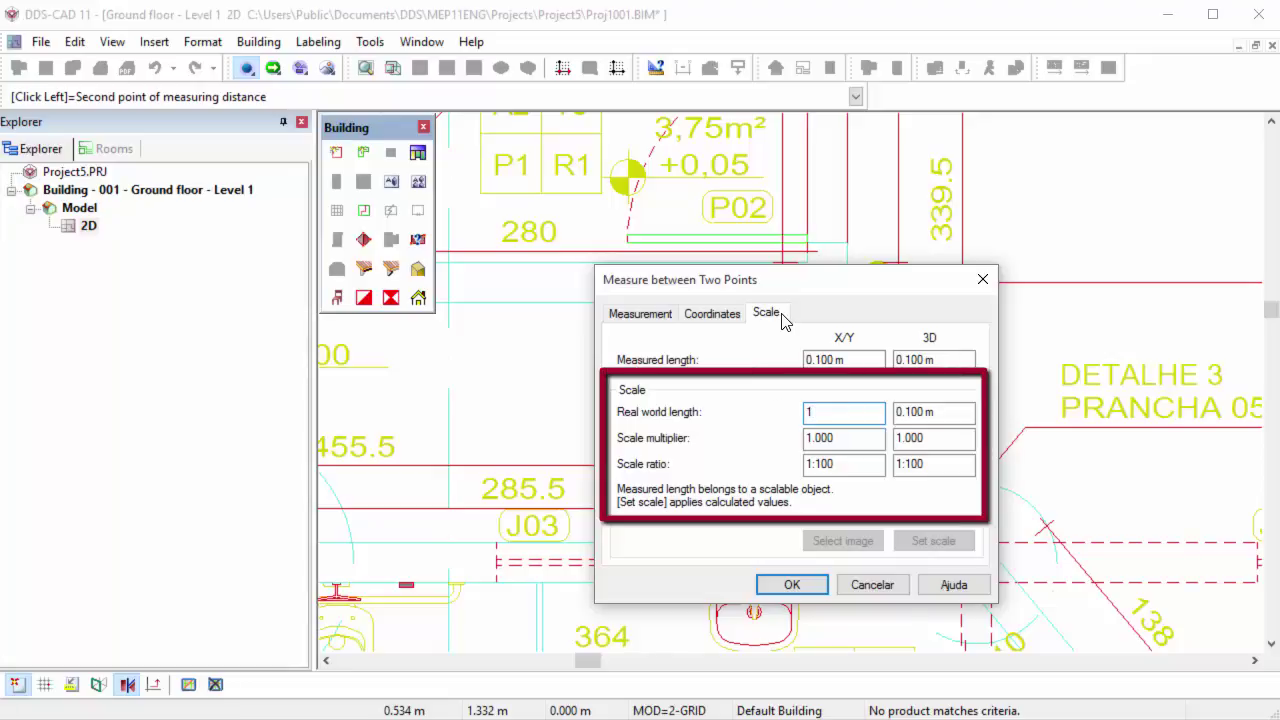
{"action": "key", "text": "Tab"}
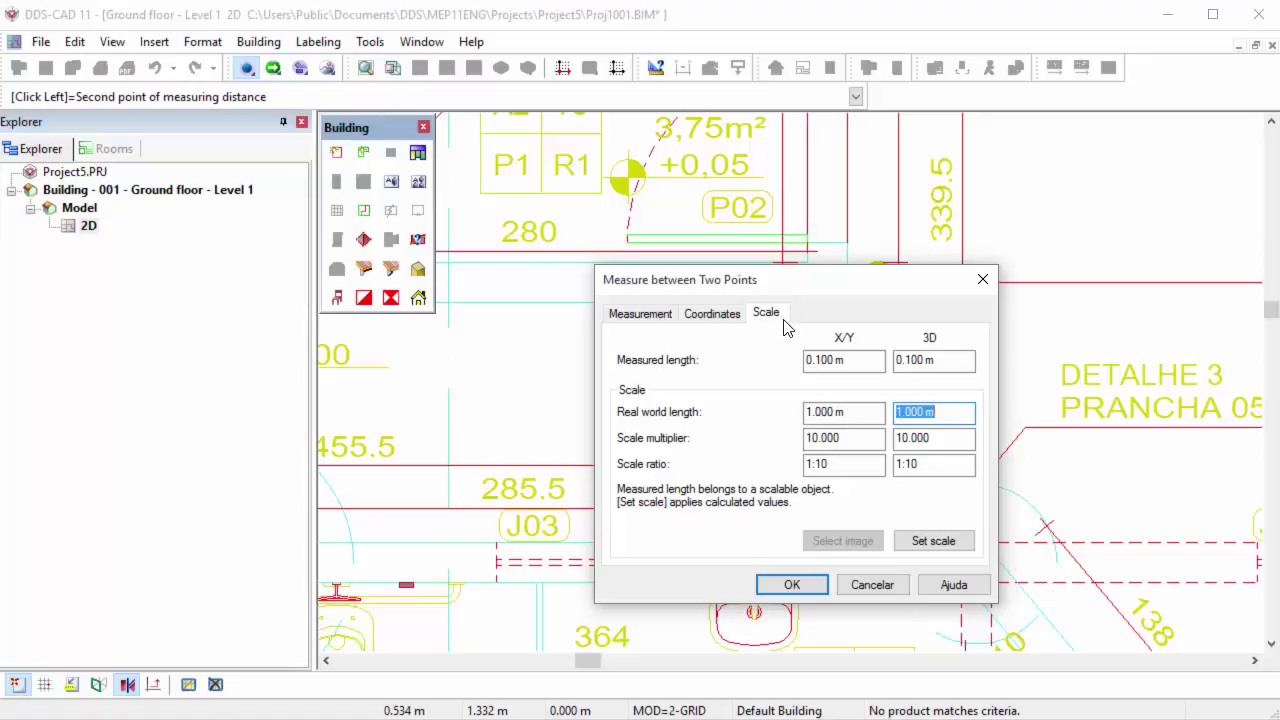
{"action": "left_click", "coordinate": [933, 541]}
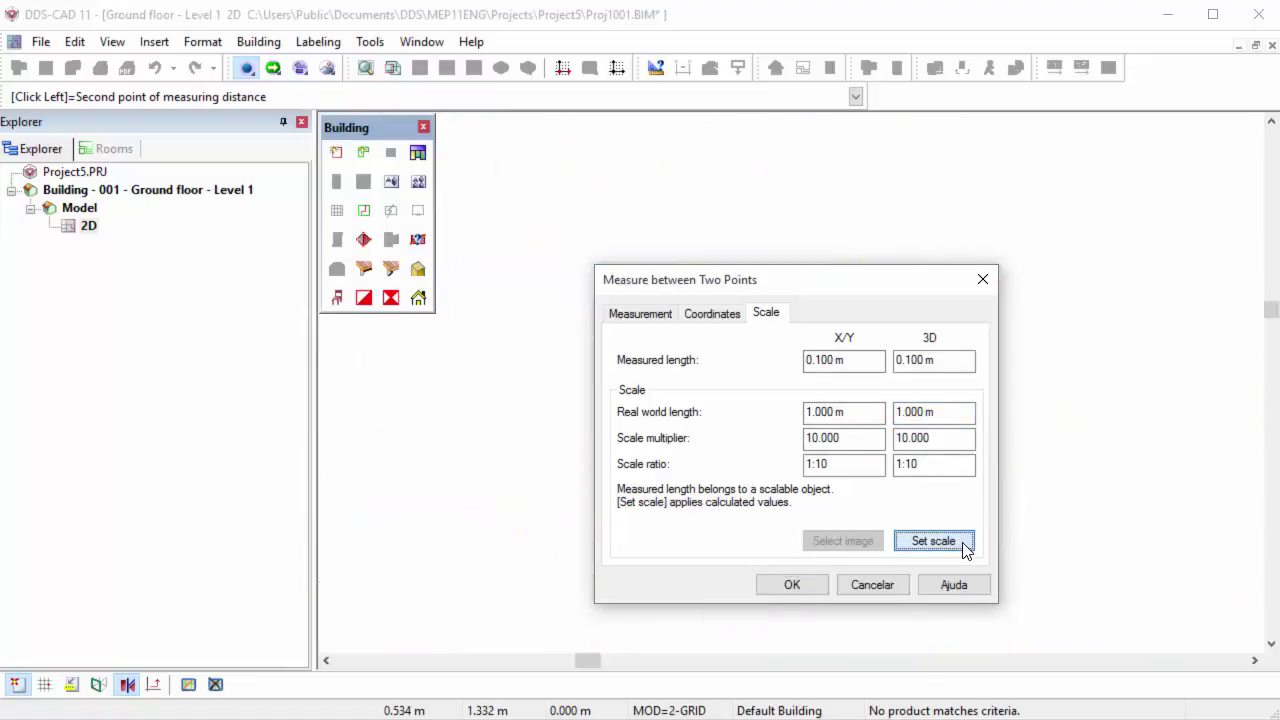
{"action": "left_click", "coordinate": [816, 590]}
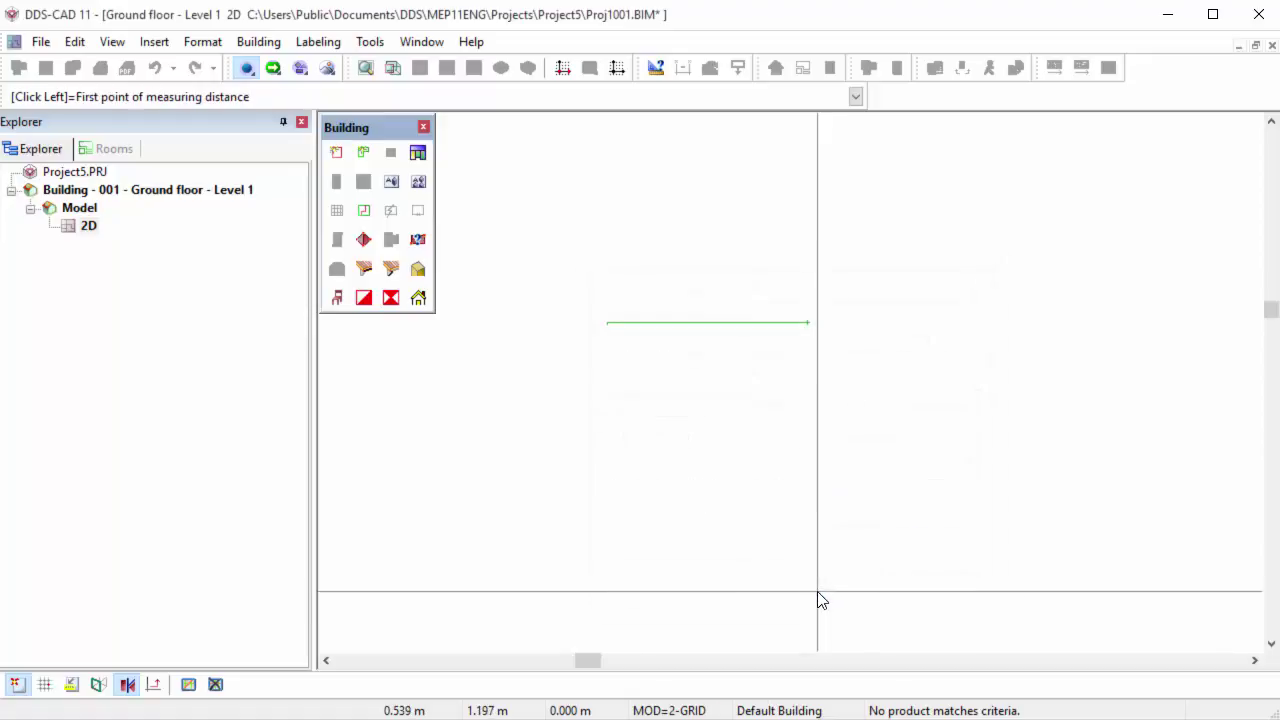
{"action": "key", "text": "Escape"}
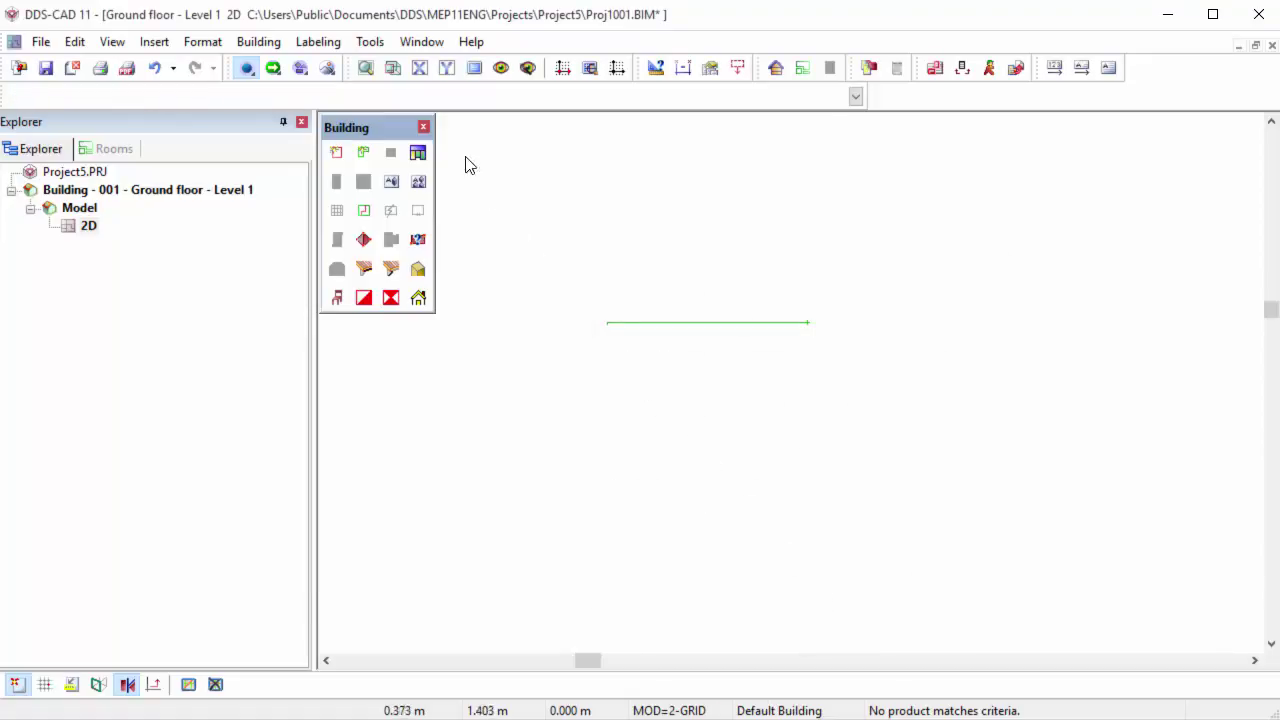
- Fit the whole plan in view and use the Layer Wizard to disable the section symbol layer 5_SIMB and the outer outline layer 4_P01
{"action": "left_click", "coordinate": [366, 70]}
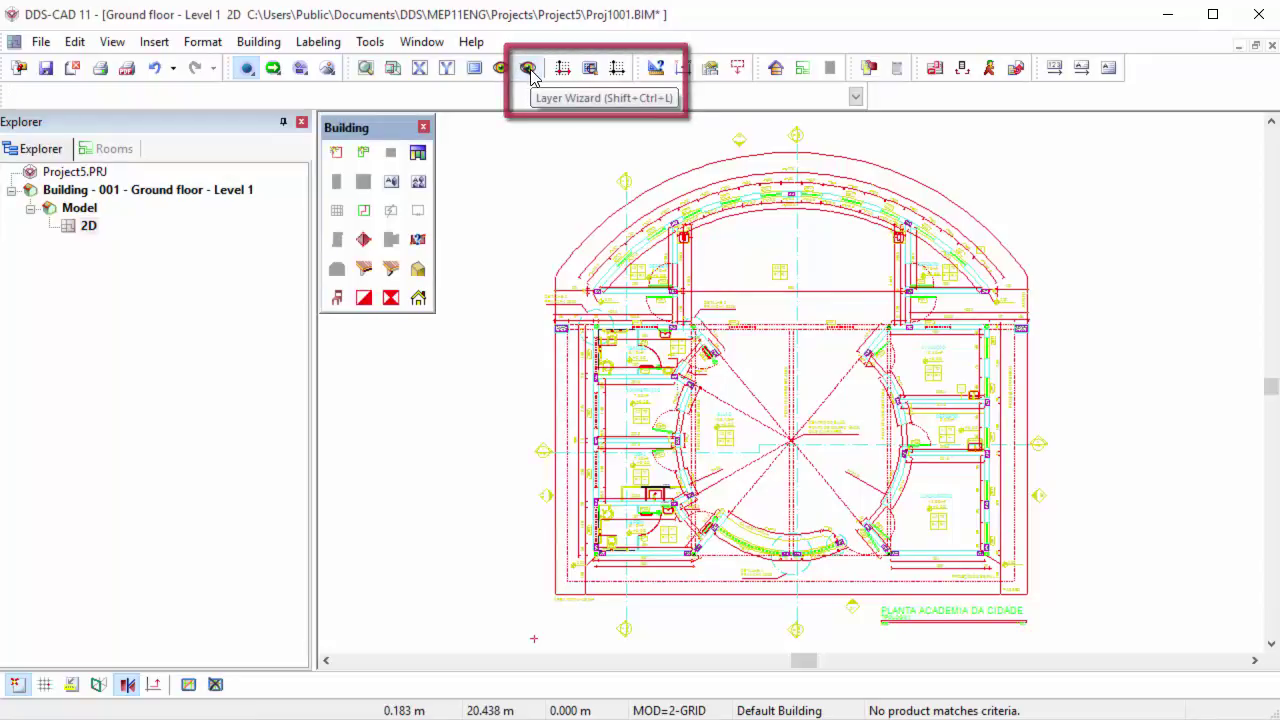
{"action": "left_click", "coordinate": [528, 69]}
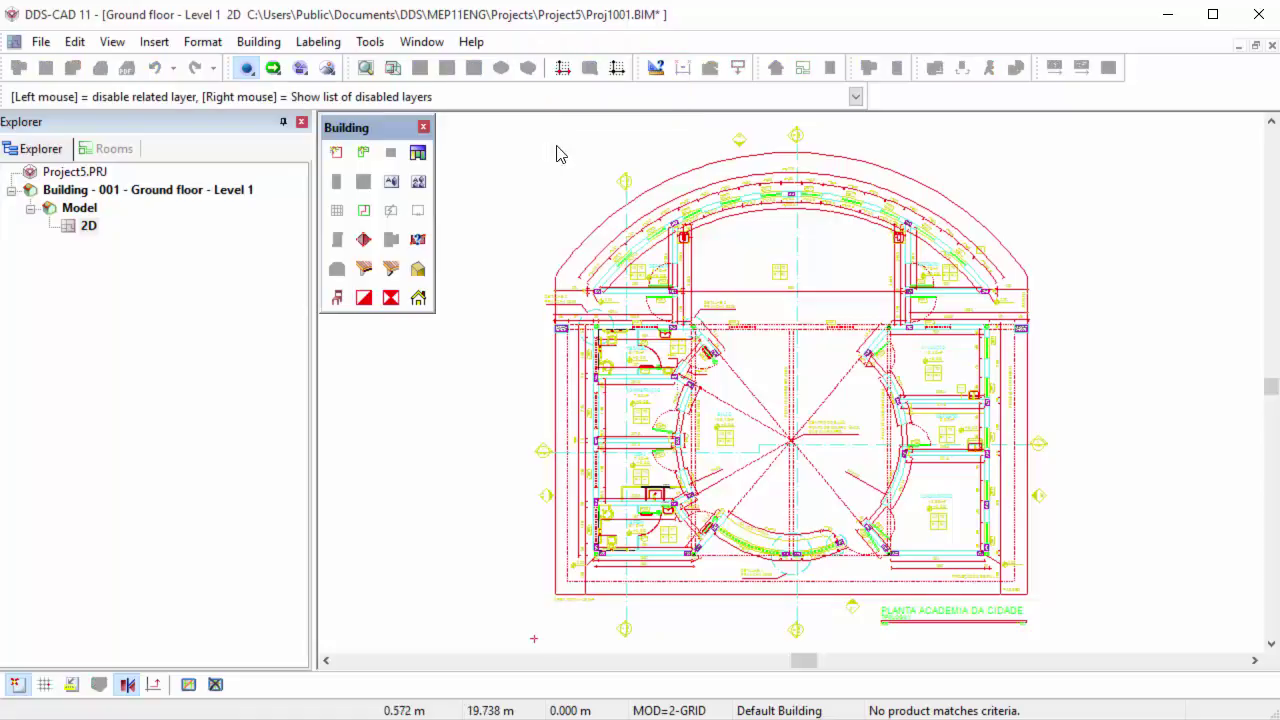
{"action": "left_click", "coordinate": [628, 225]}
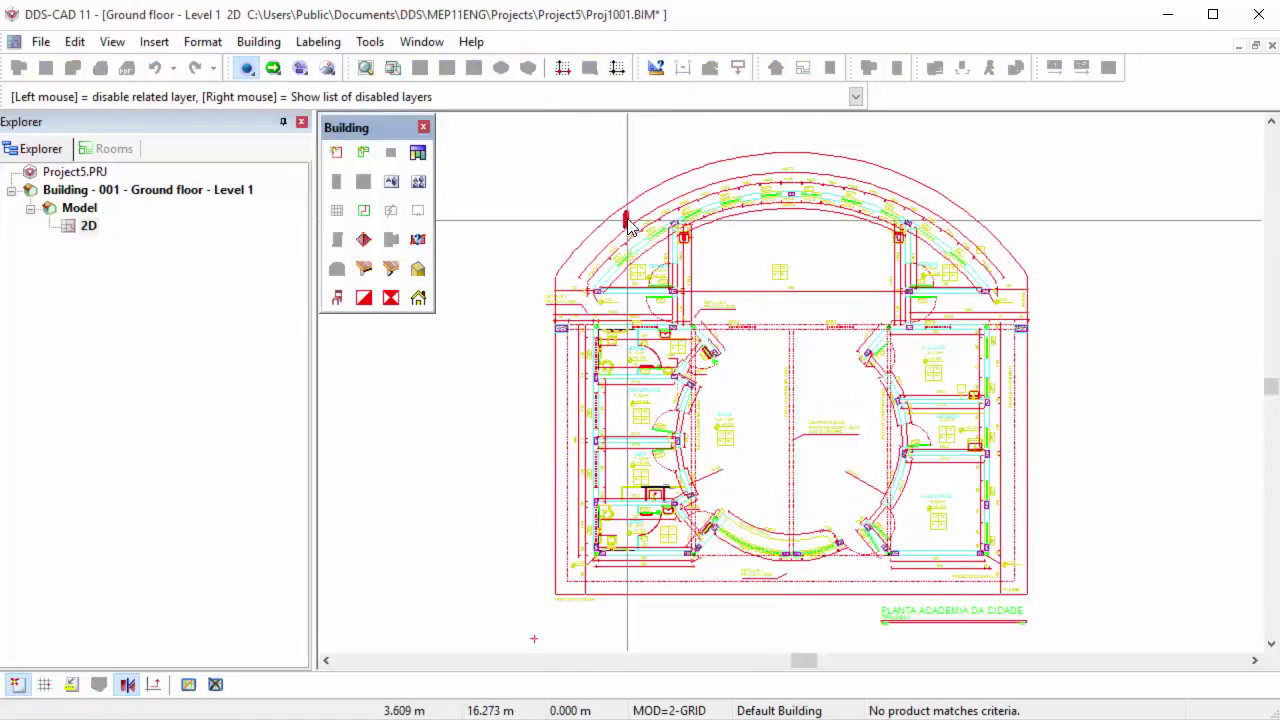
{"action": "left_click", "coordinate": [607, 230]}
- Turn layer 4_P01 back on from the list of disabled layers
{"action": "right_click", "coordinate": [500, 163]}
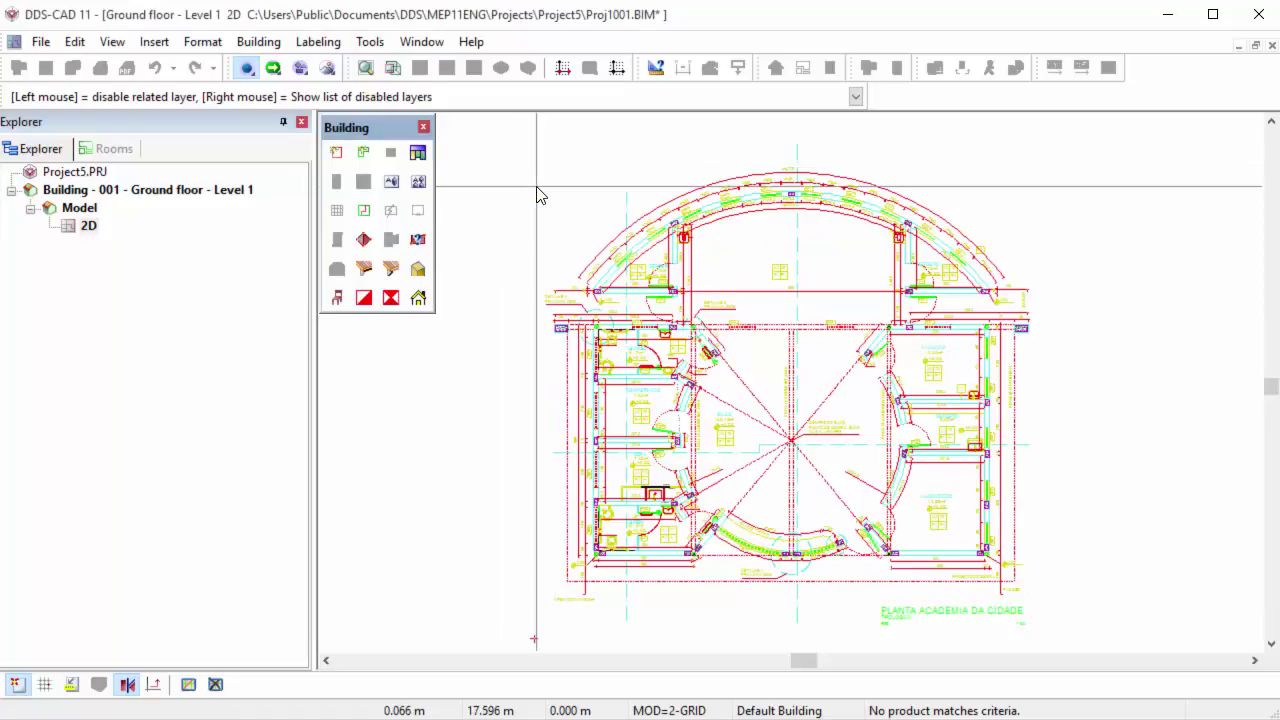
{"action": "left_click", "coordinate": [541, 195]}
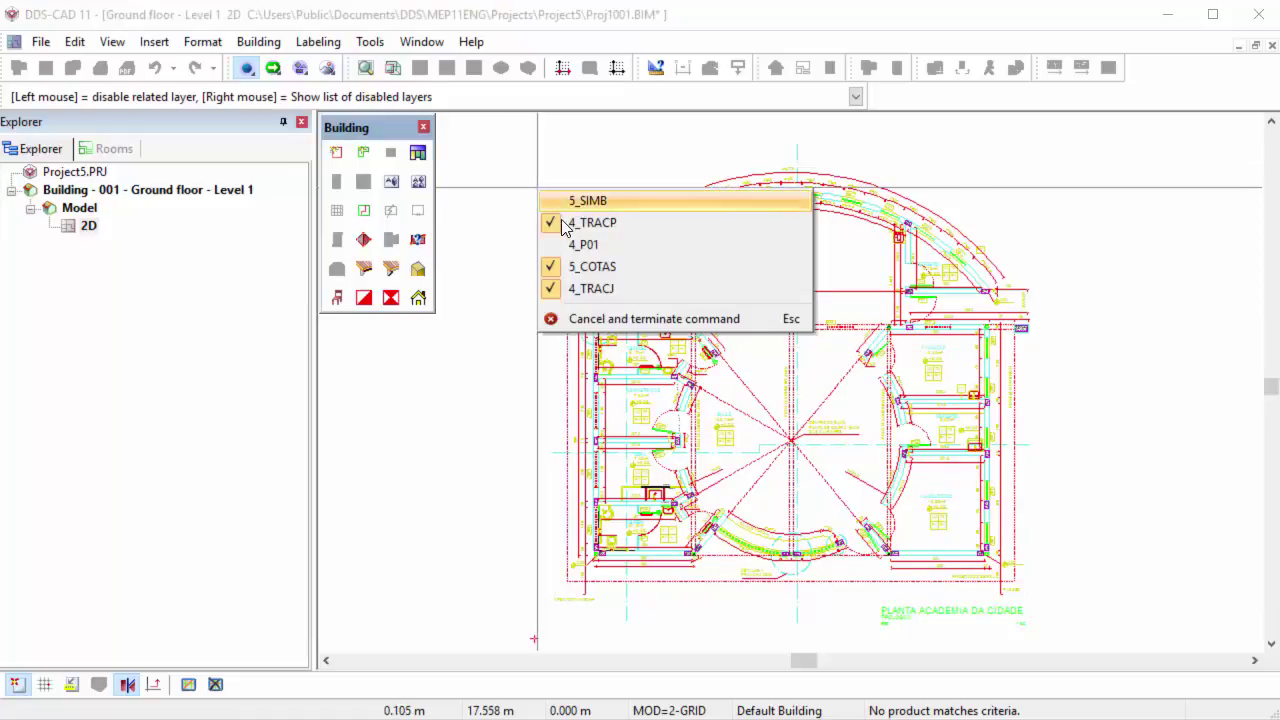
{"action": "left_click", "coordinate": [568, 247]}
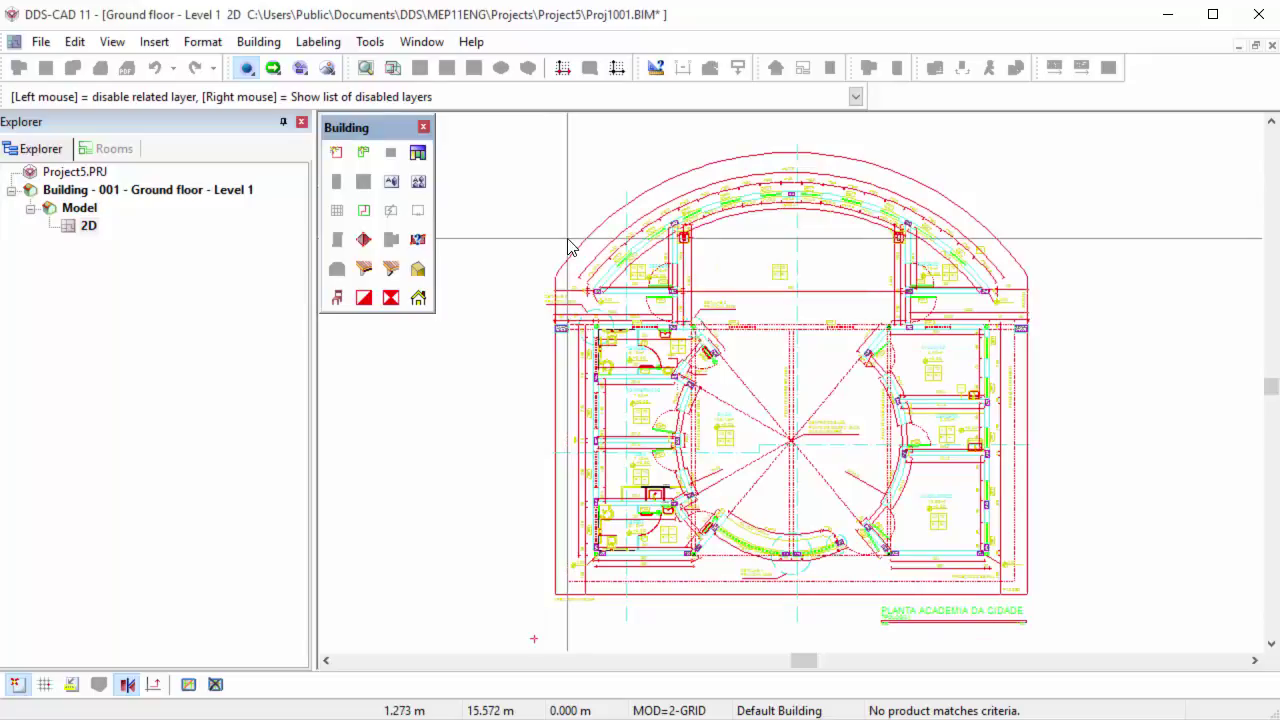
- Disable the outline, dimension, axis, projection, level, specification and text layers, keeping the walls, doors, windows and furniture, and end the Layer Wizard
{"action": "left_click", "coordinate": [557, 312]}
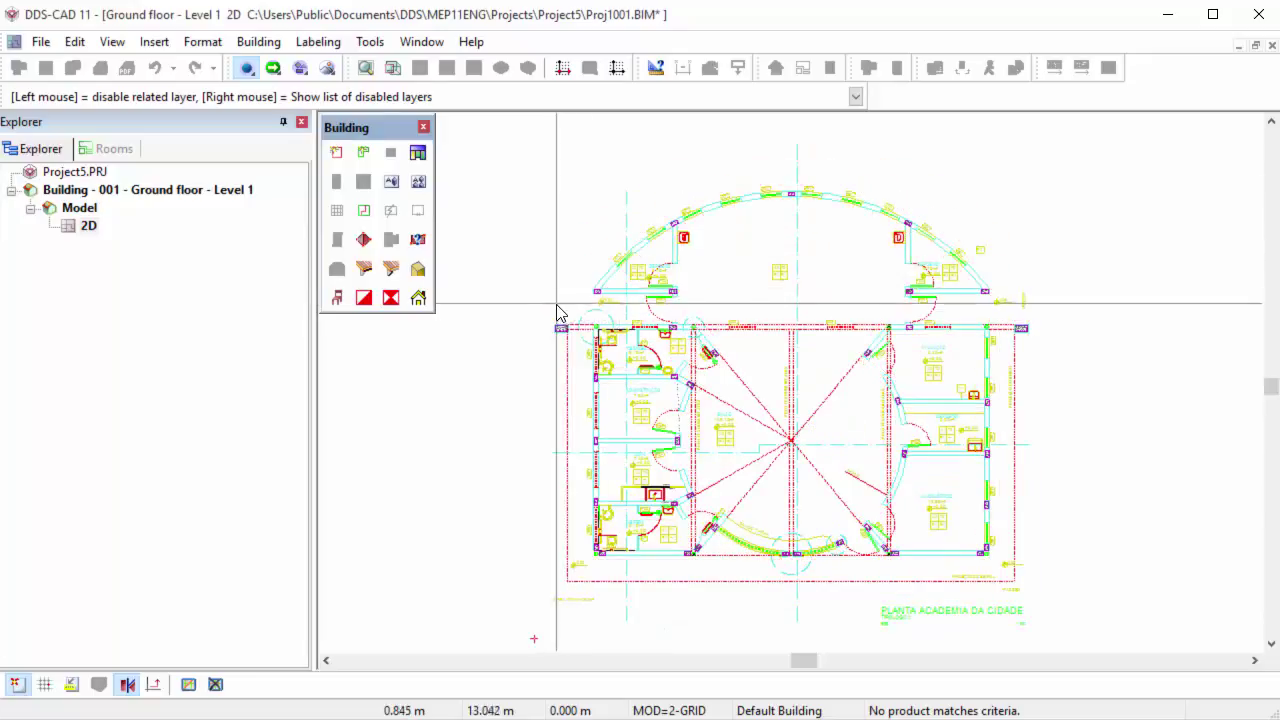
{"action": "left_click", "coordinate": [797, 622]}
{"action": "left_click", "coordinate": [789, 529]}
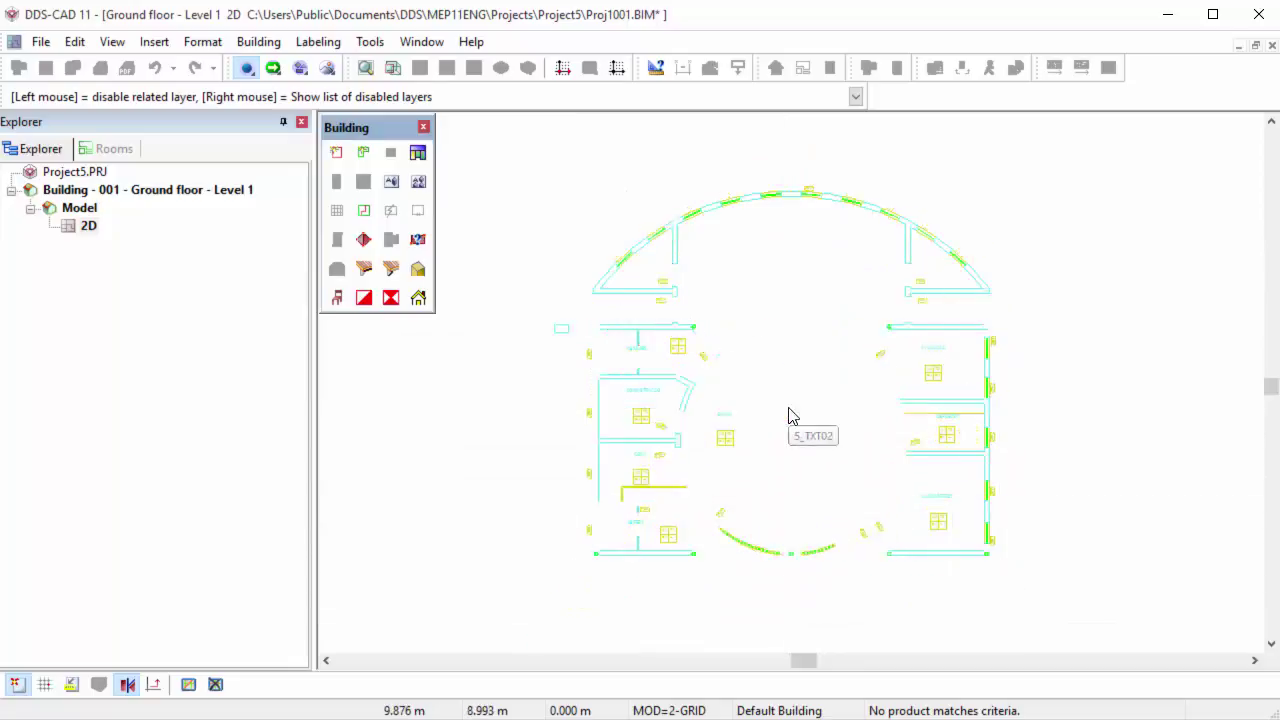
{"action": "left_click", "coordinate": [800, 300]}
{"action": "left_click", "coordinate": [725, 427]}
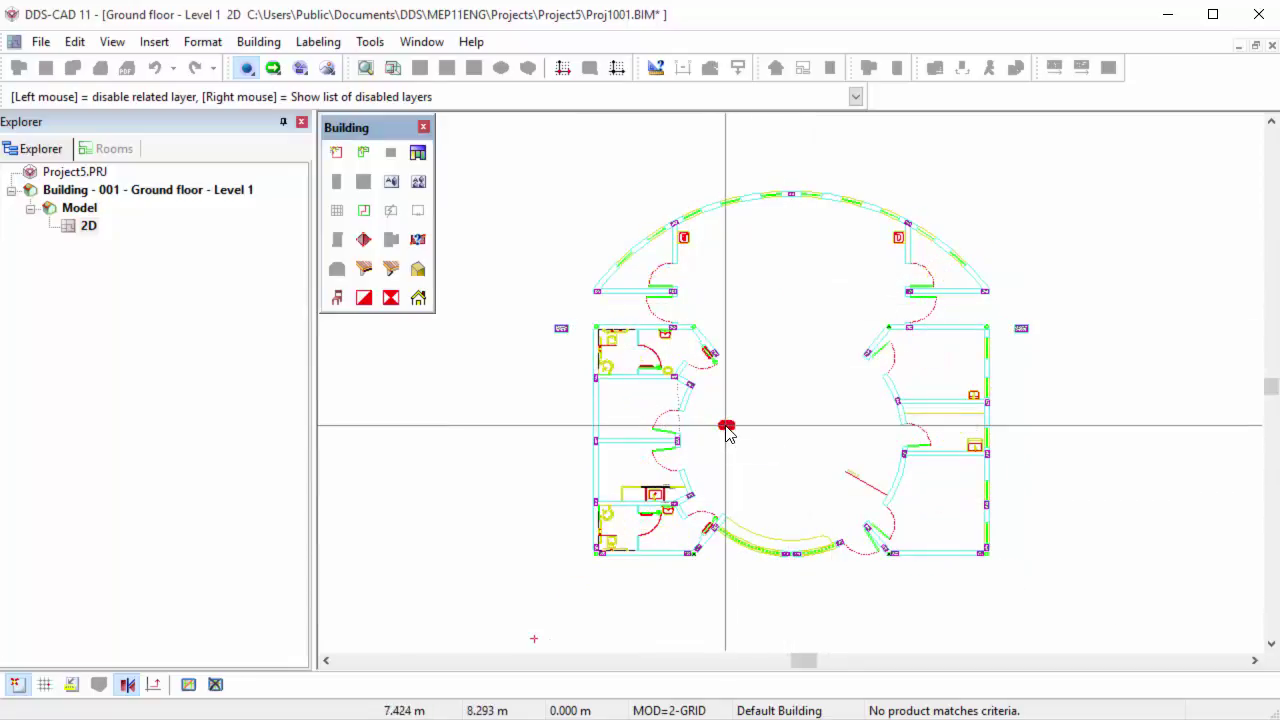
{"action": "key", "text": "Escape"}
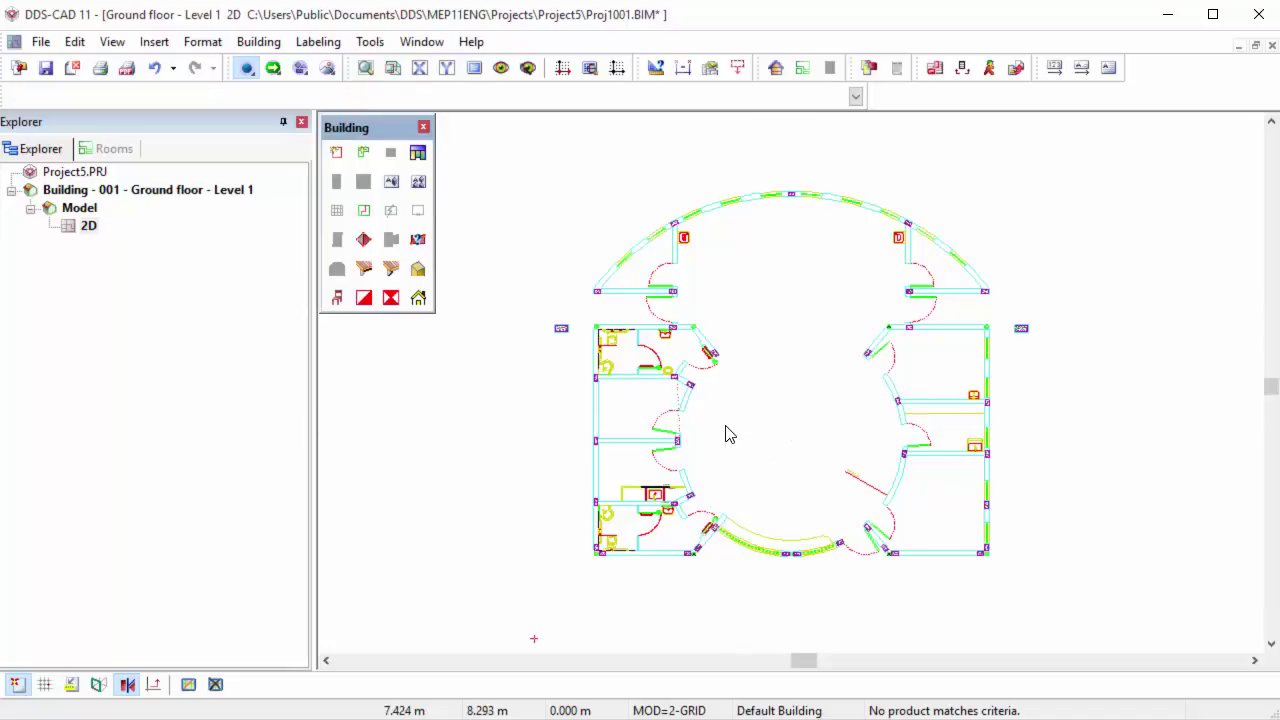
- Assign the pen 009 Dark Grey to all listed layers in the layer state settings and repaint the drawing
{"action": "left_click", "coordinate": [500, 69]}
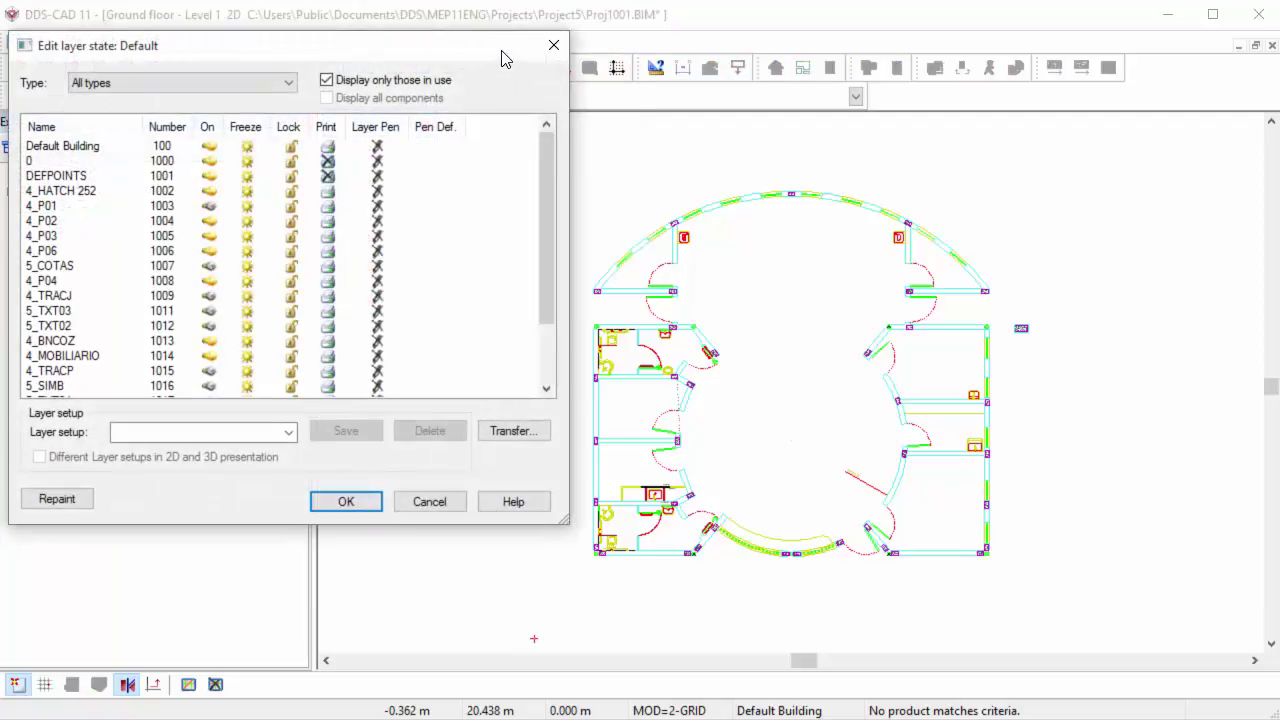
{"action": "mouse_move", "coordinate": [503, 51]}
{"action": "left_mouse_down"}
{"action": "mouse_move", "coordinate": [800, 137]}
{"action": "mouse_move", "coordinate": [532, 155]}
{"action": "left_mouse_up"}
{"action": "middle_click_drag", "start_coordinate": [859, 320], "coordinate": [948, 334]}
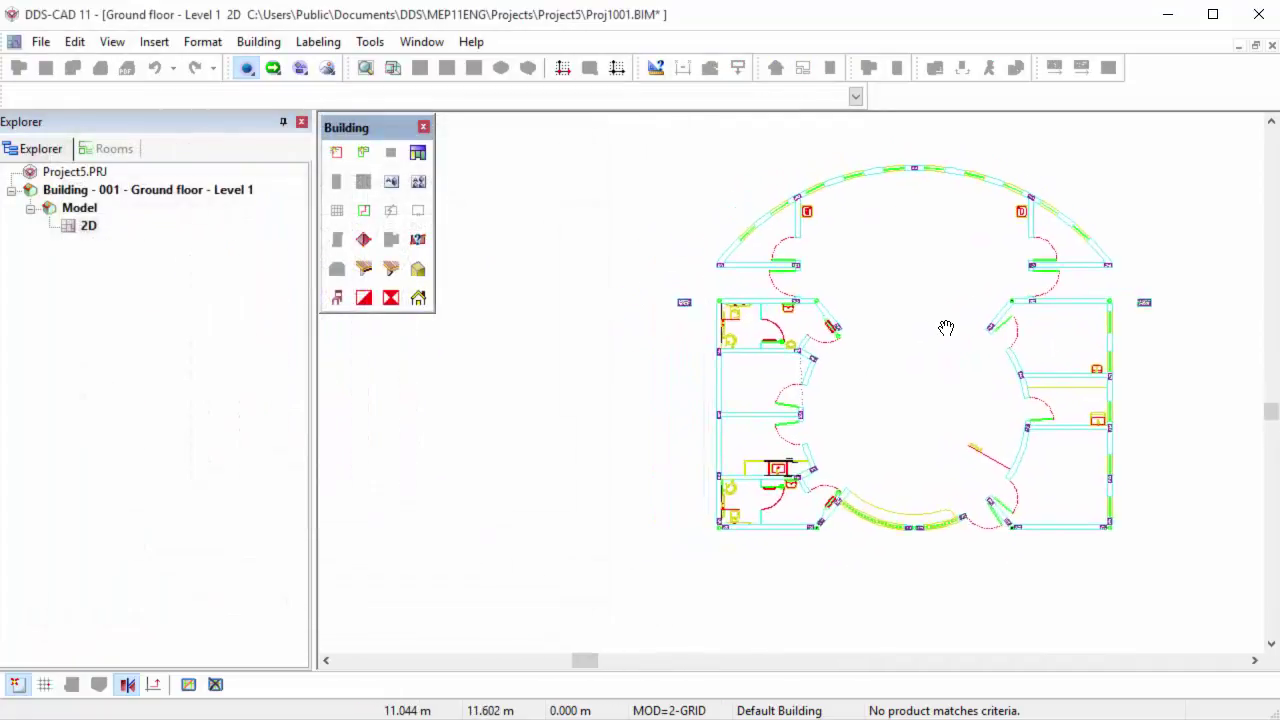
{"action": "left_click_drag", "start_coordinate": [585, 345], "coordinate": [571, 400]}
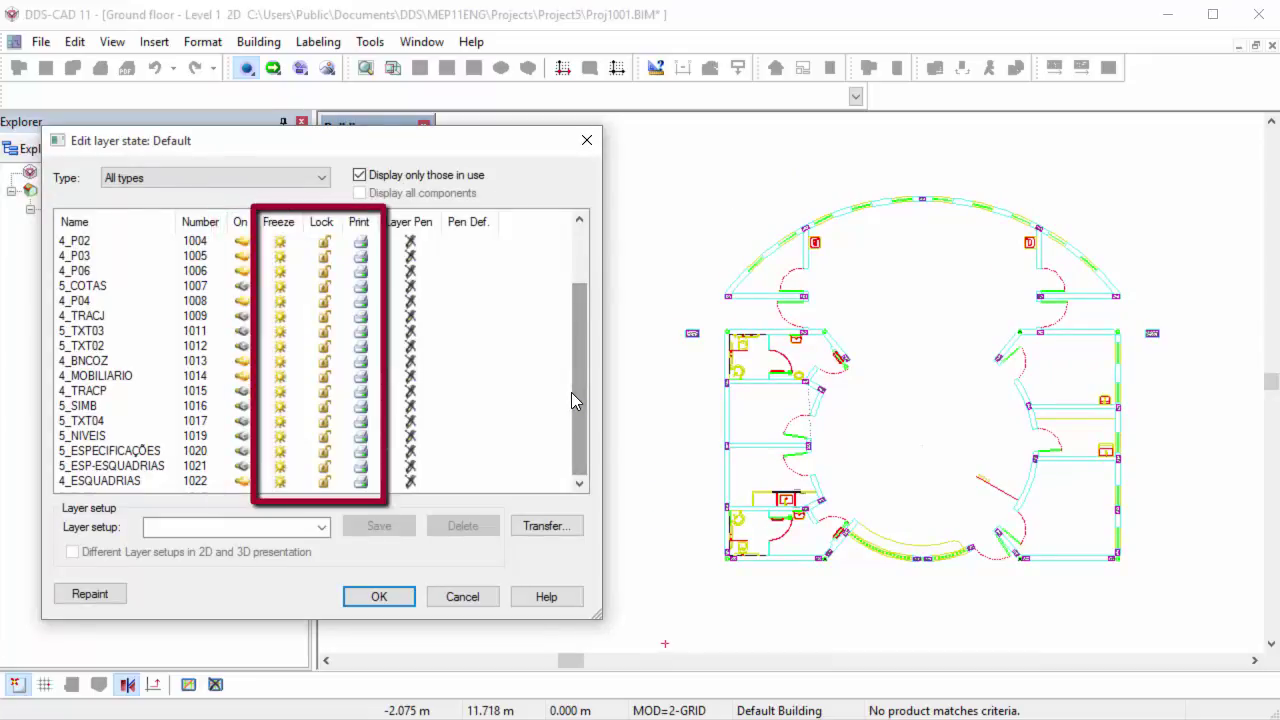
{"action": "left_click", "coordinate": [146, 485]}
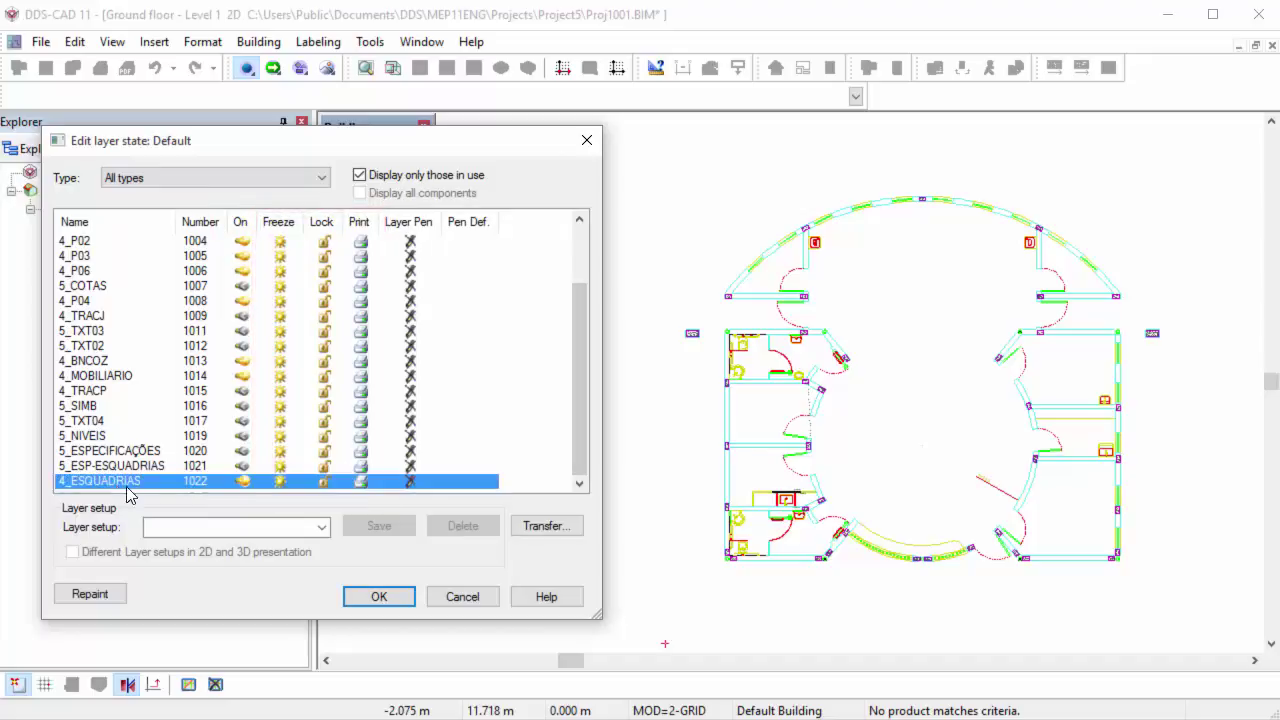
{"action": "left_click_drag", "start_coordinate": [574, 456], "coordinate": [586, 338]}
{"action": "left_click", "coordinate": [118, 248], "text": "shift"}
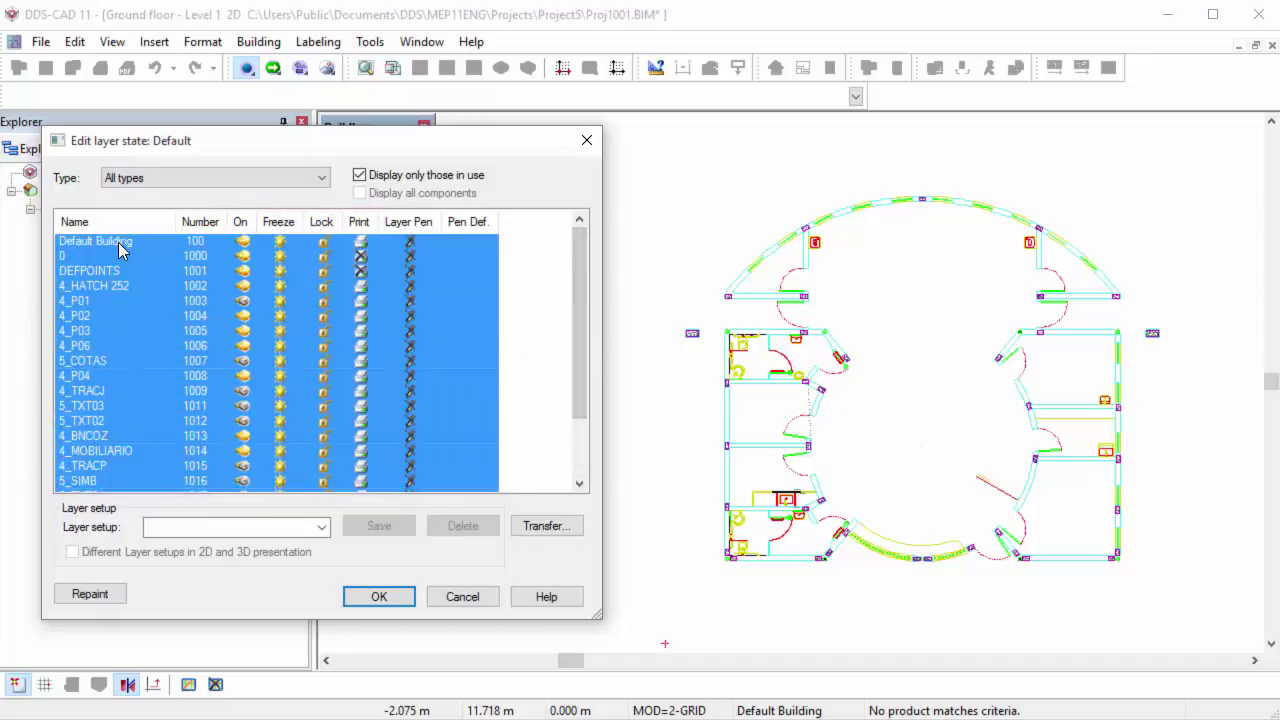
{"action": "left_click", "coordinate": [475, 245]}
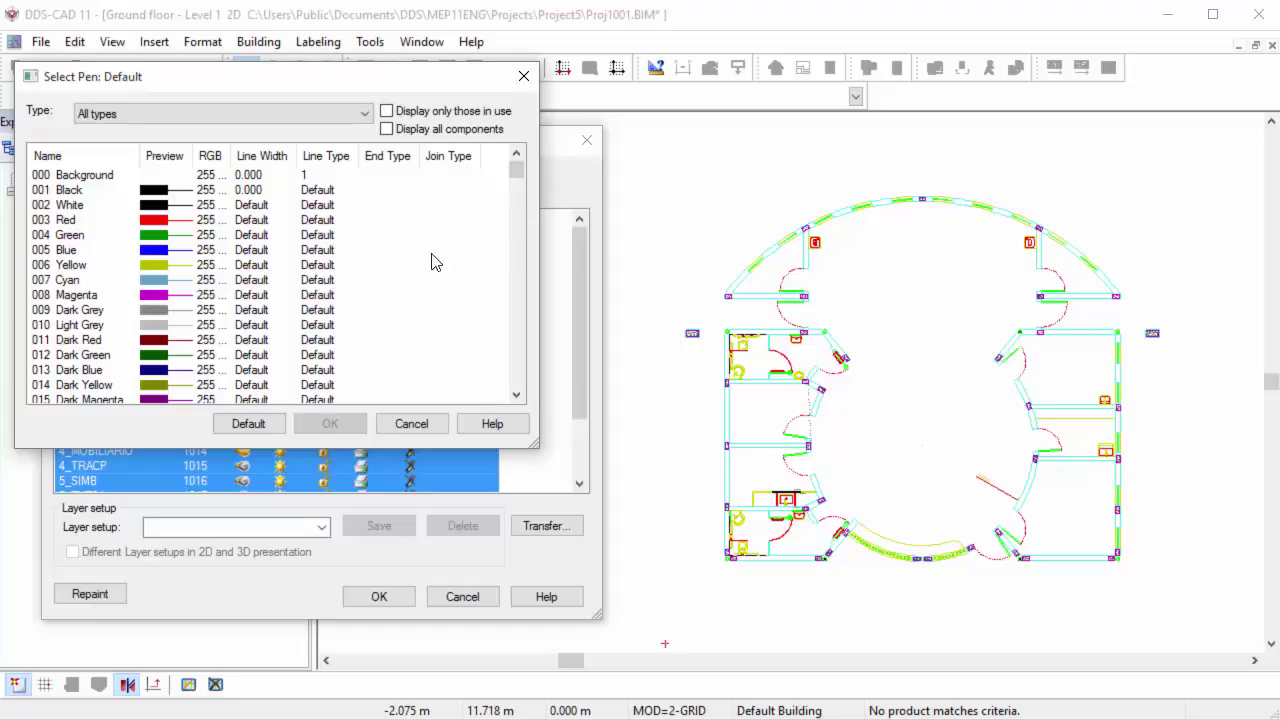
{"action": "left_click", "coordinate": [183, 316]}
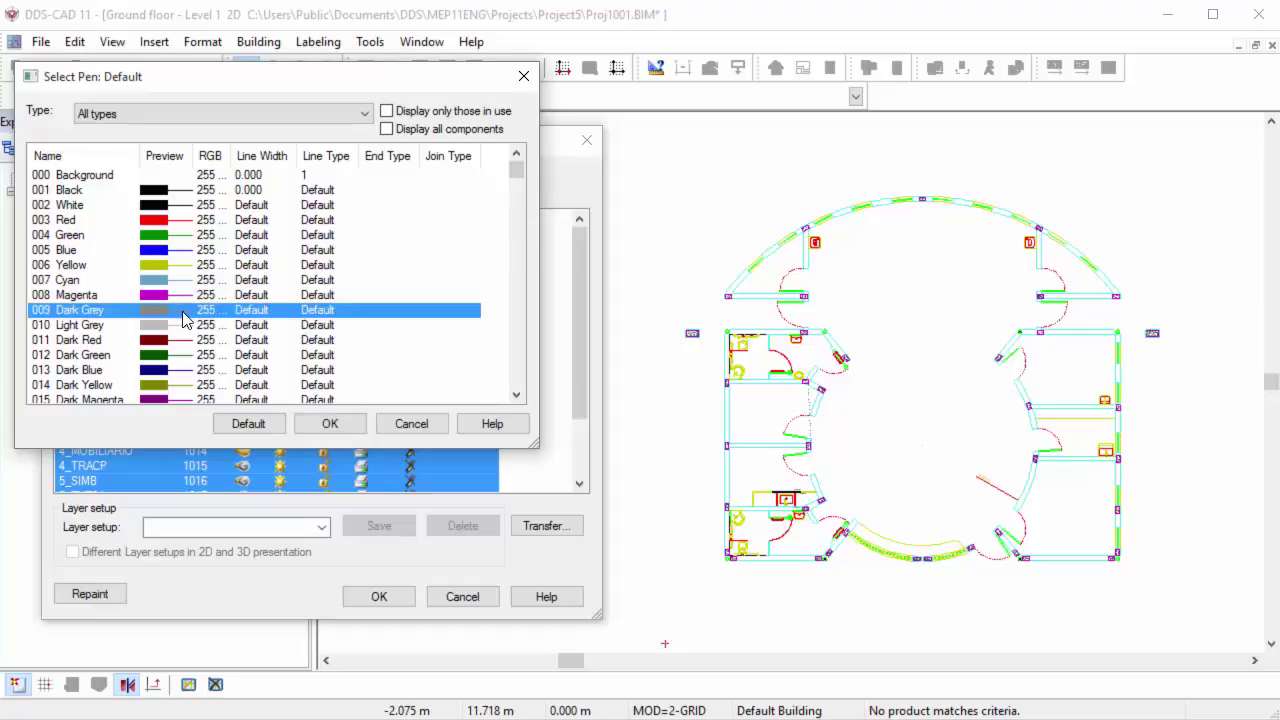
{"action": "left_click", "coordinate": [307, 424]}
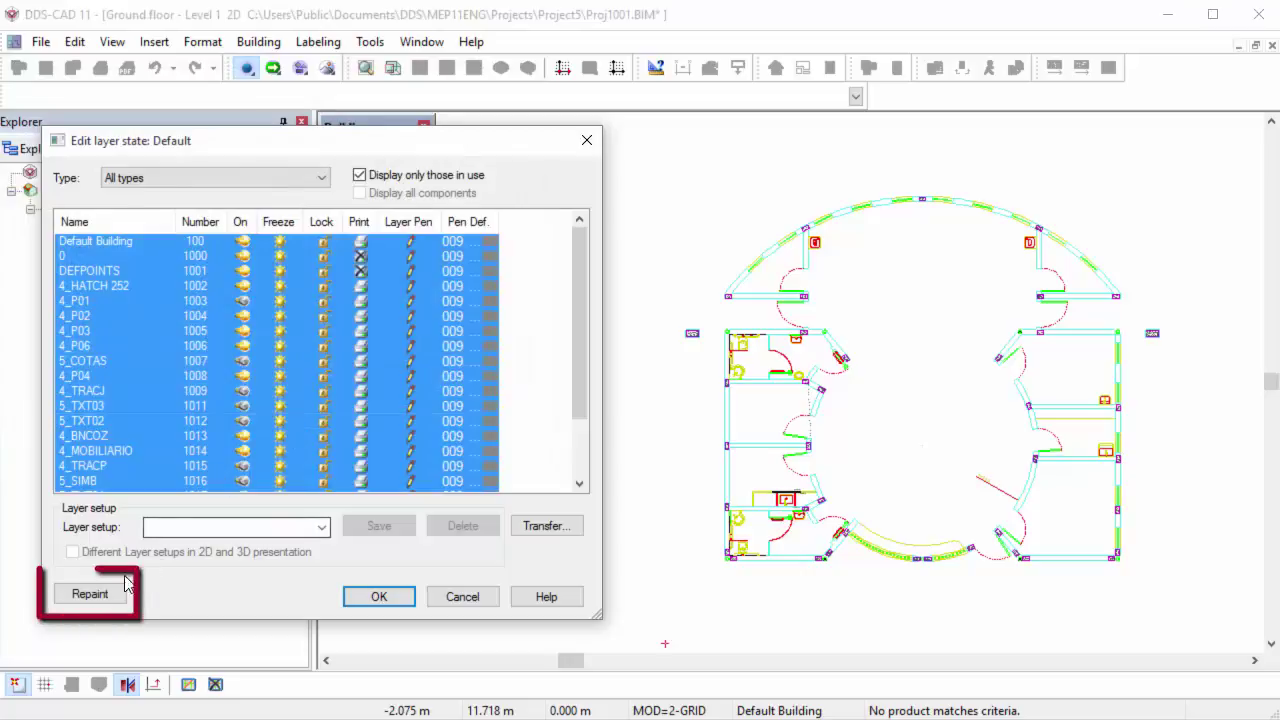
{"action": "left_click", "coordinate": [100, 596]}
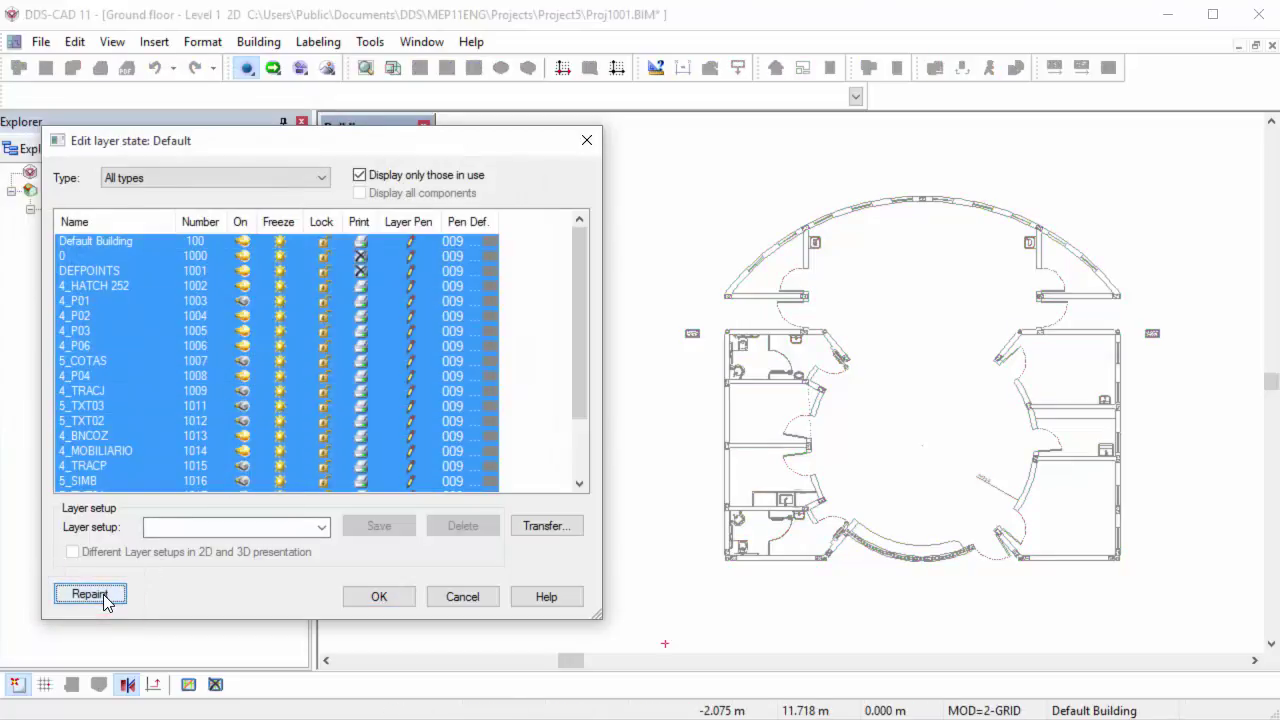
- Save the current layer states as a layer setup named DWG building and accept the layer settings
{"action": "left_click", "coordinate": [220, 527]}
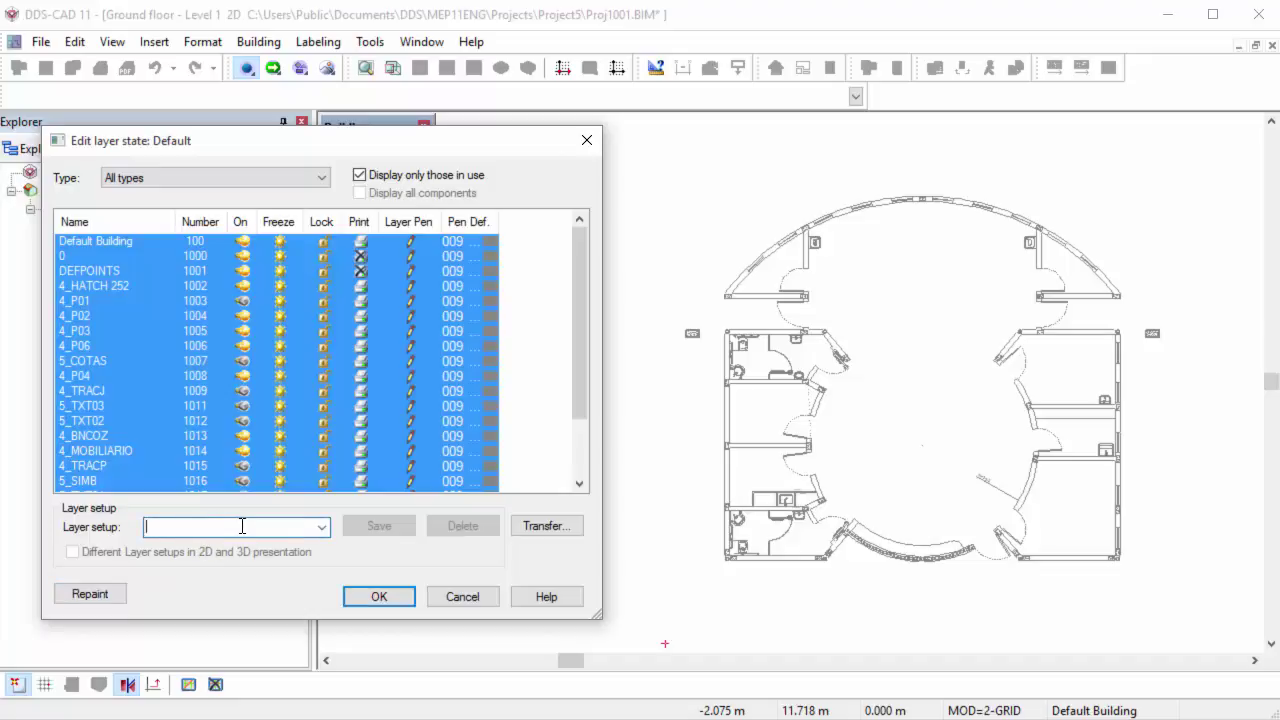
{"action": "type", "text": "DWG building"}
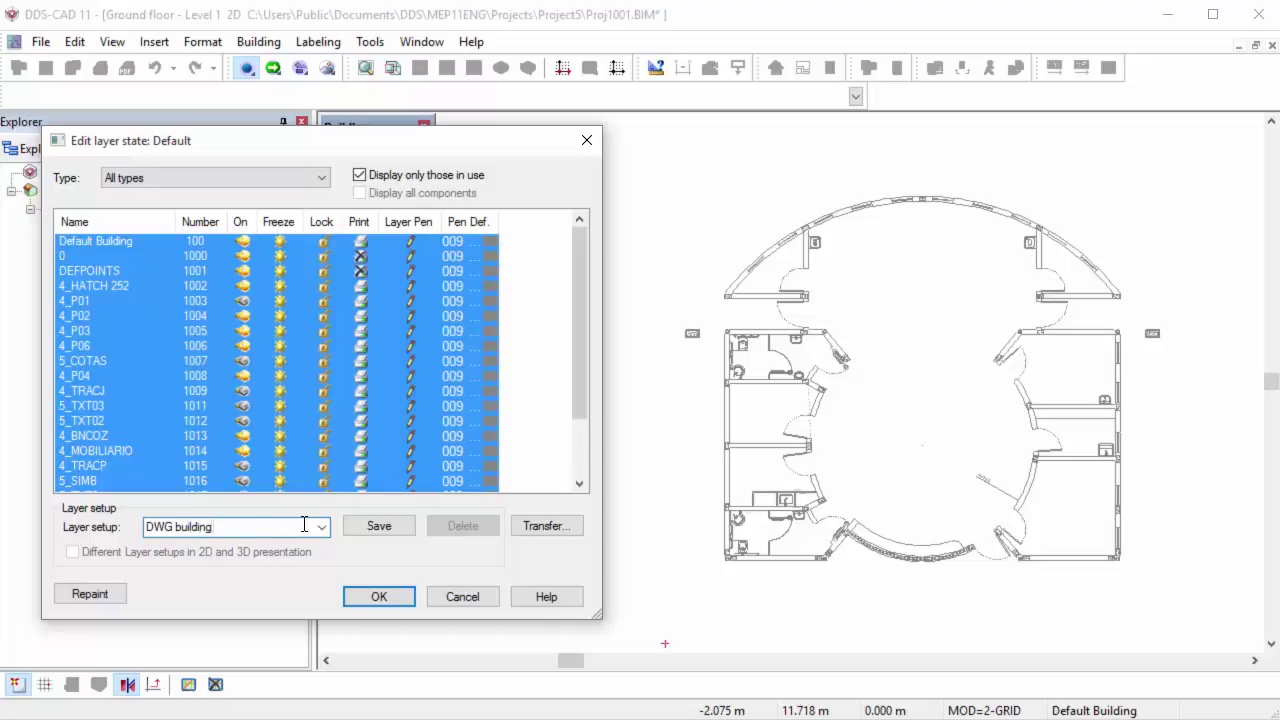
{"action": "left_click", "coordinate": [355, 528]}
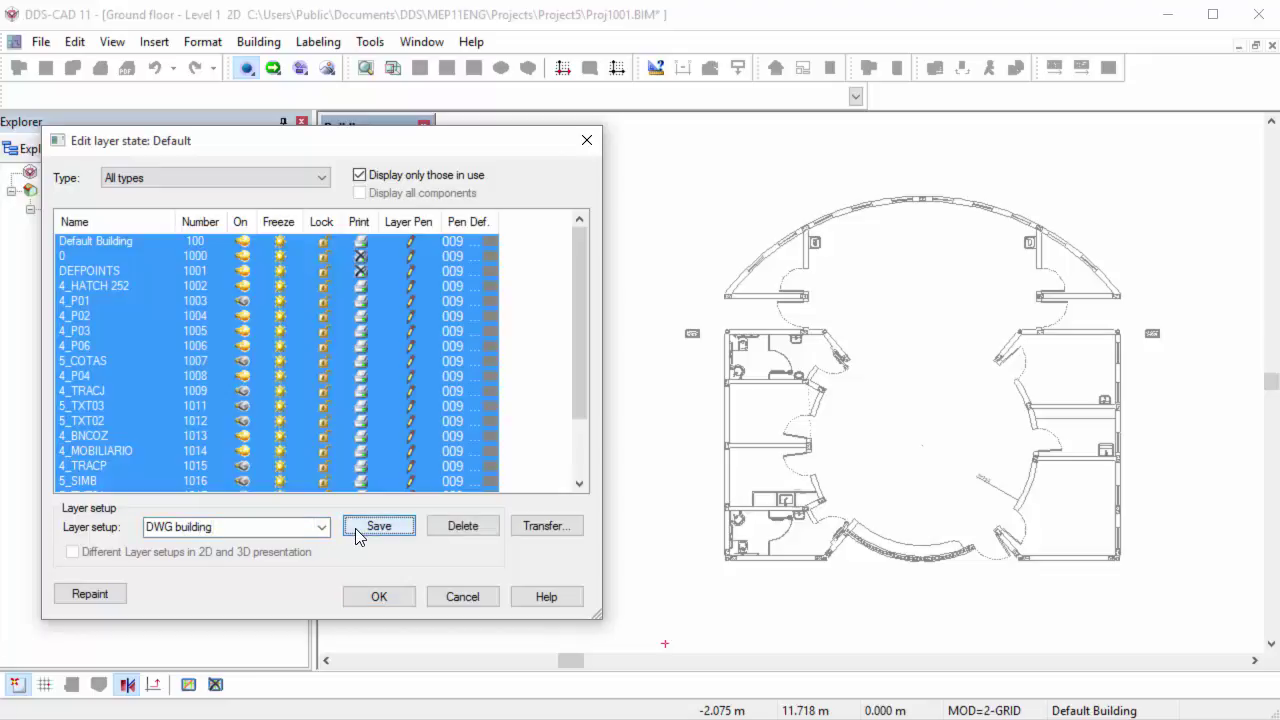
{"action": "left_click", "coordinate": [383, 598]}
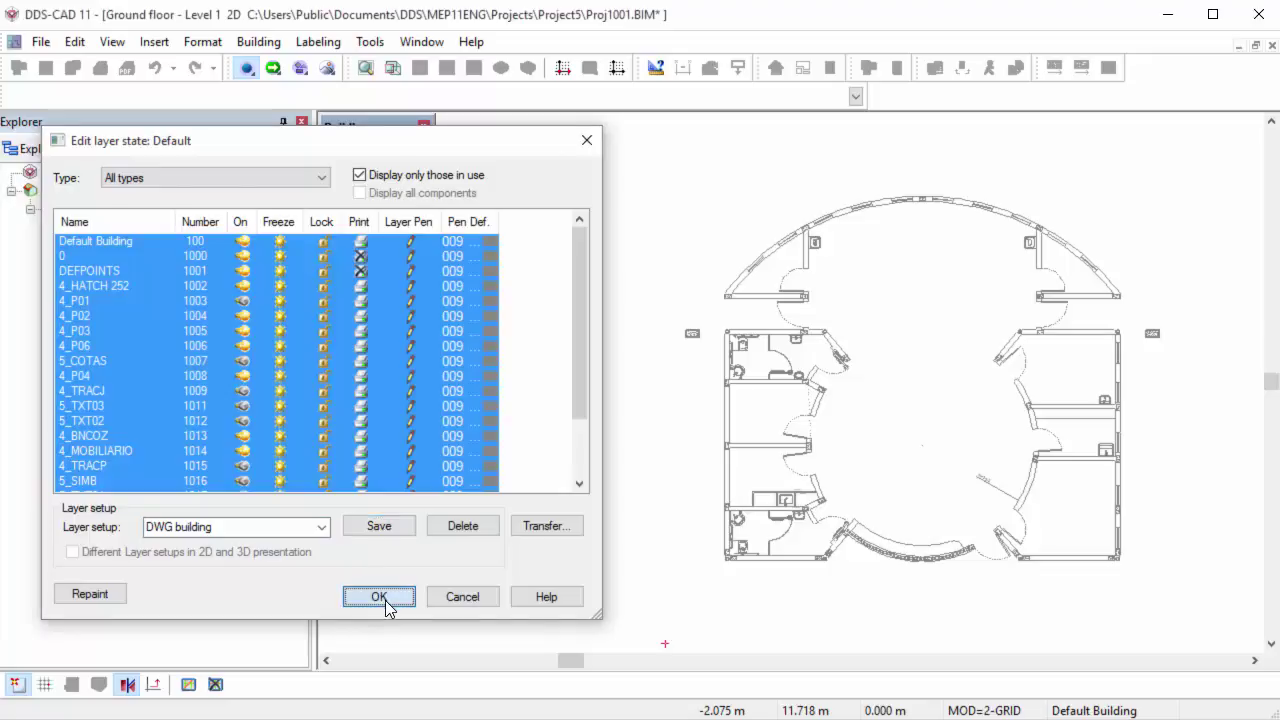